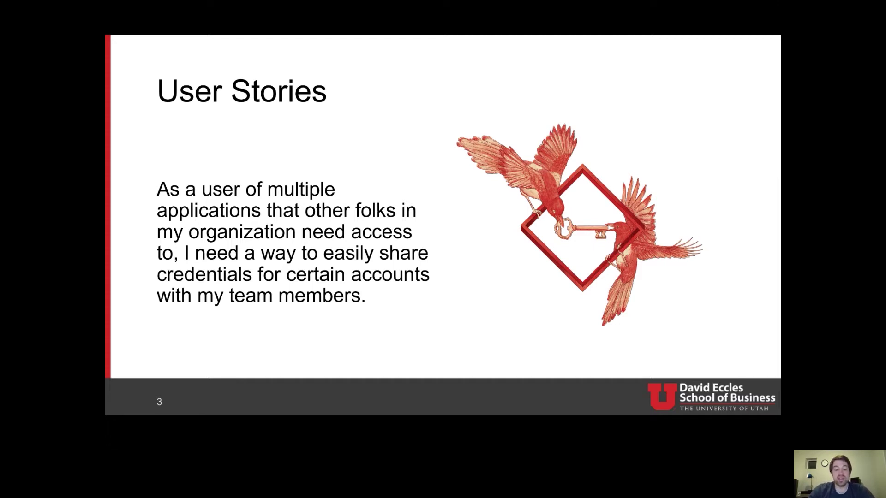
Step: Advance the slideshow to the stakeholder user story about securing stored credentials
key("Right")
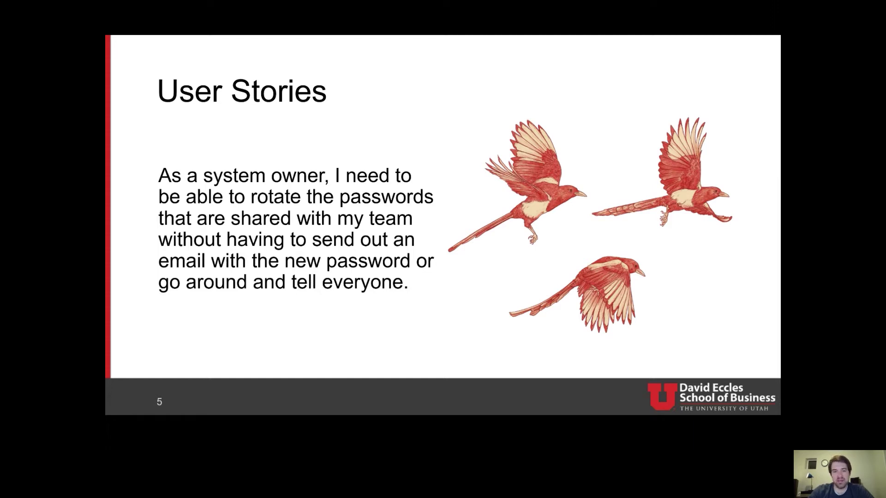
Step: Advance the slideshow to the title-only 'Solution?' slide
key("Right")
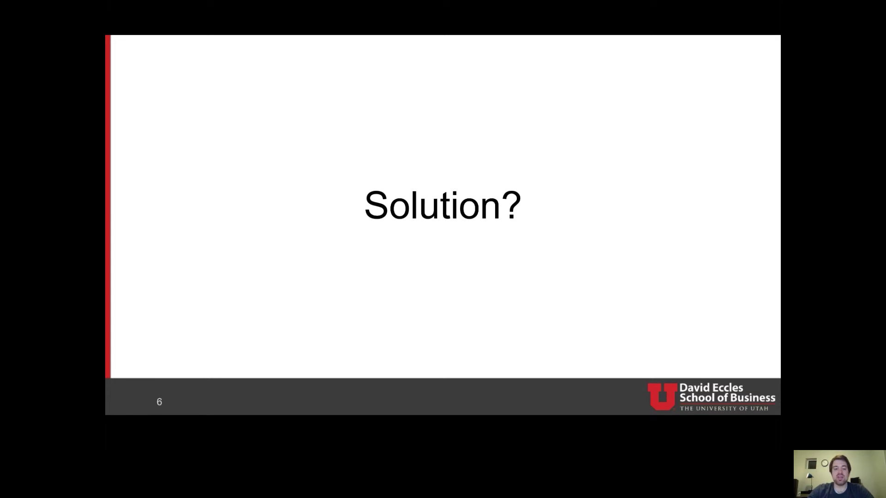
Step: Show the passbolt introduction slide, then switch to the browser on passbolt.com
key("Right")
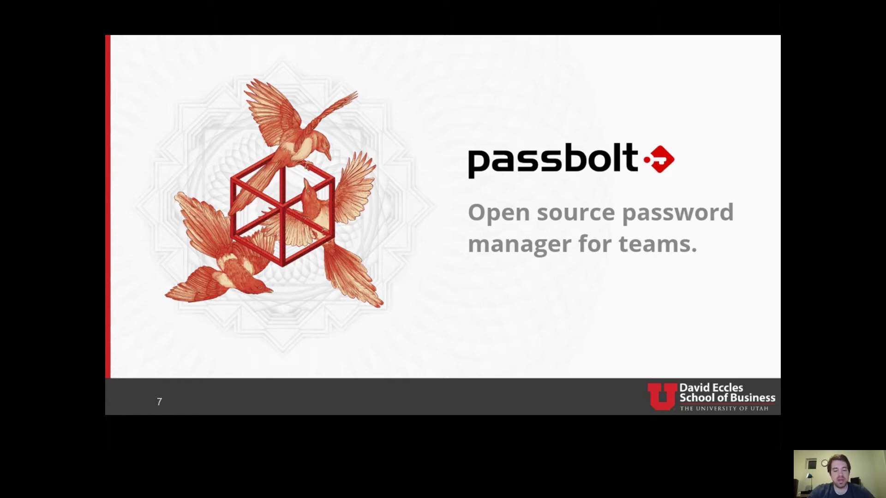
key("alt+Tab")
key("alt+Tab")
key("alt+Tab")
key("alt+Tab")
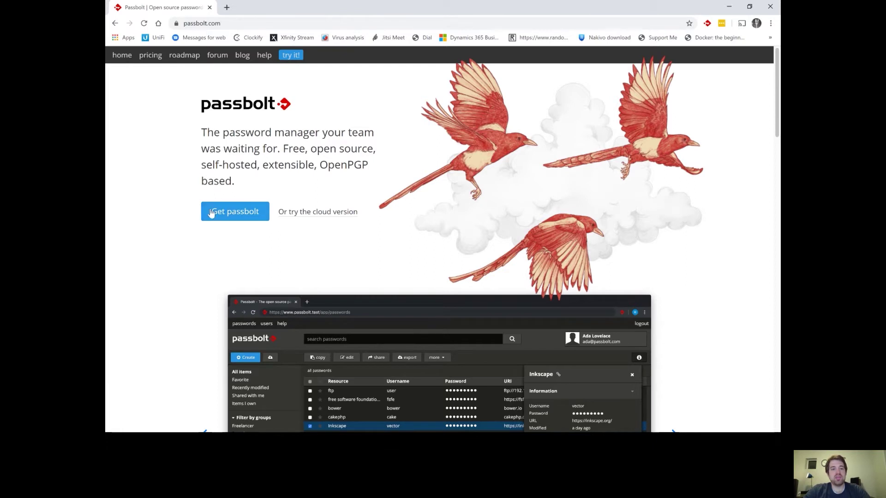
Step: Review passbolt's self-hosted Passbolt PRO and Passbolt Cloud pricing plans
left_click(242, 216)
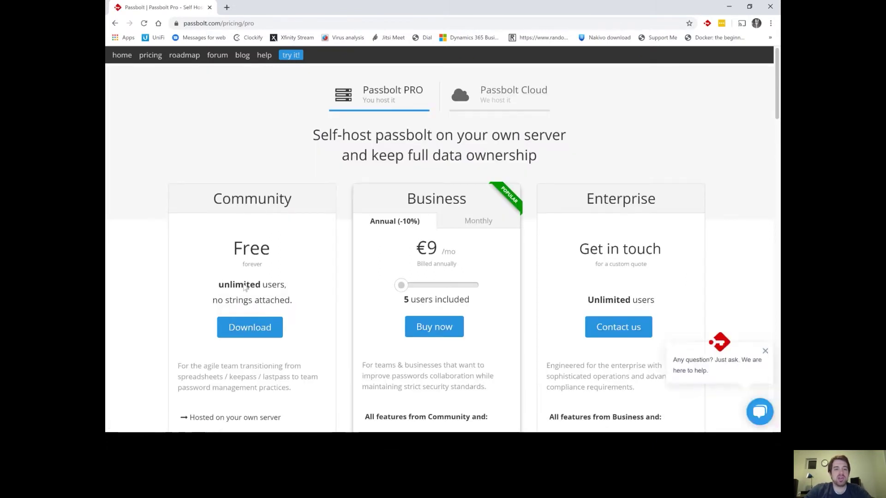
scroll(253, 238, "down", 2)
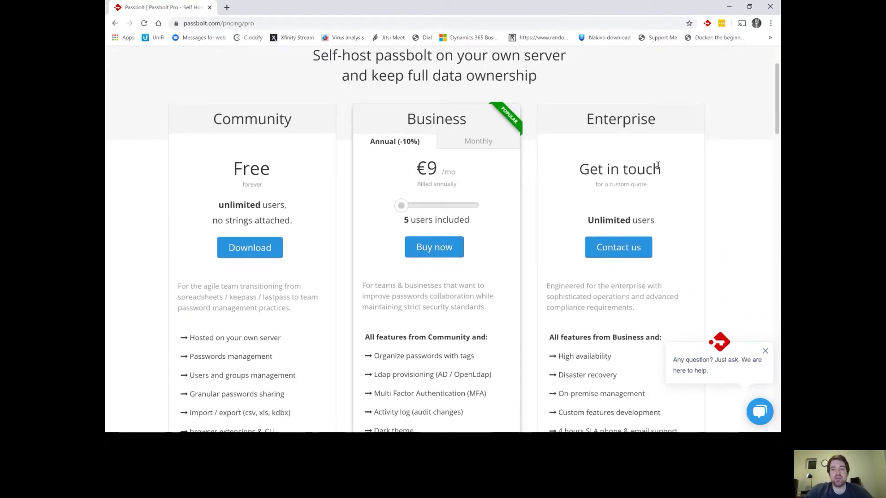
scroll(509, 151, "up", 2)
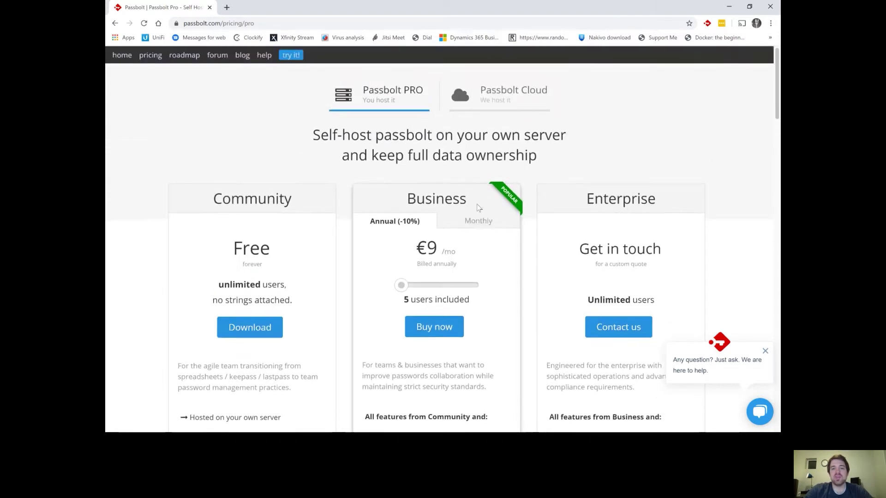
scroll(477, 328, "down", 2)
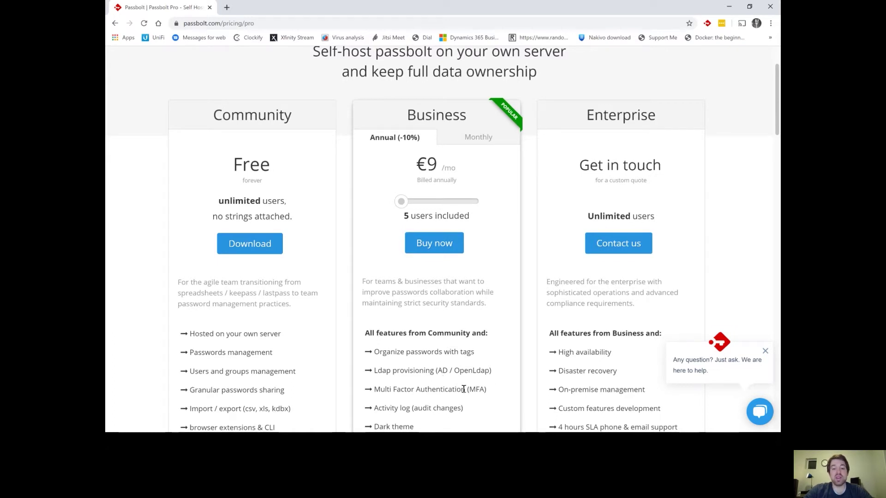
scroll(463, 389, "up", 2)
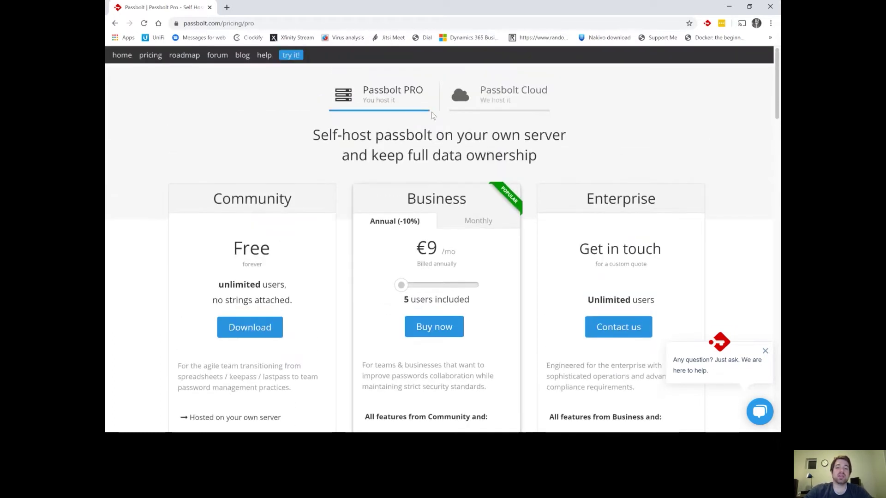
left_click(483, 107)
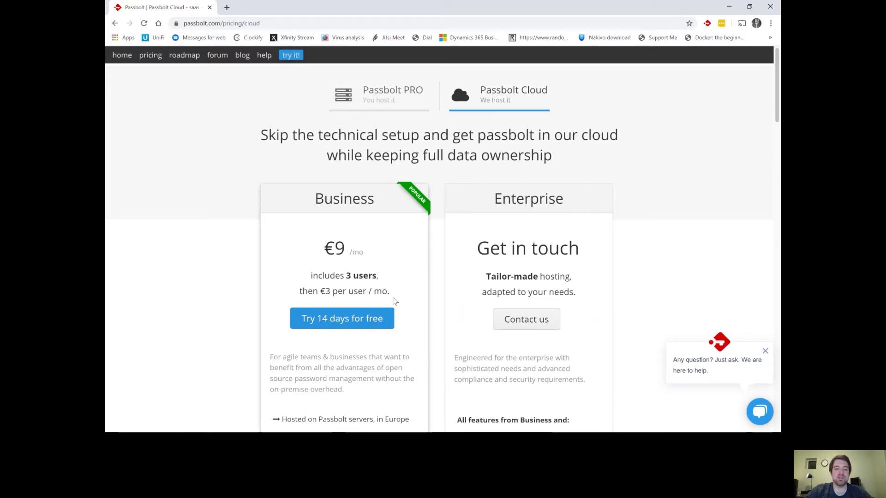
scroll(396, 302, "down", 2)
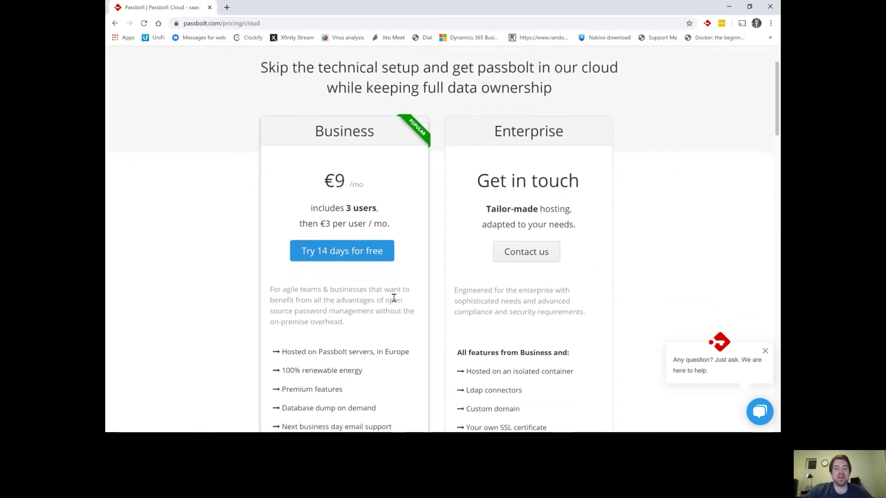
scroll(393, 297, "up", 2)
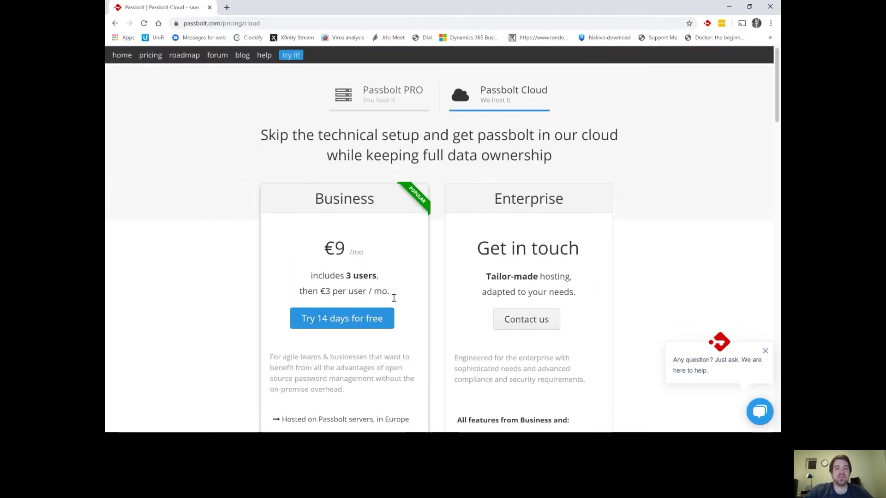
left_click(392, 89)
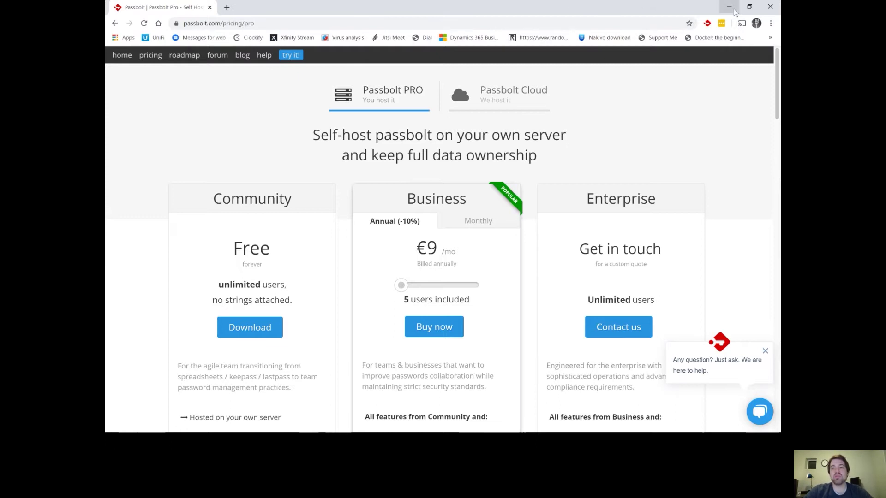
Step: Open vultr.com in a new browser tab
left_click(226, 8)
type("vultr.com")
key("Return")
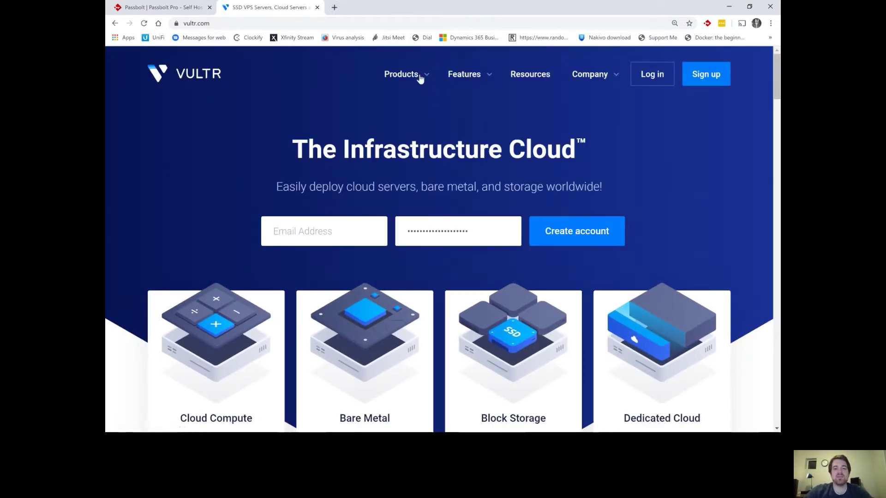
Step: Scroll down the Vultr homepage to look over its cloud server products
scroll(367, 154, "down", 2)
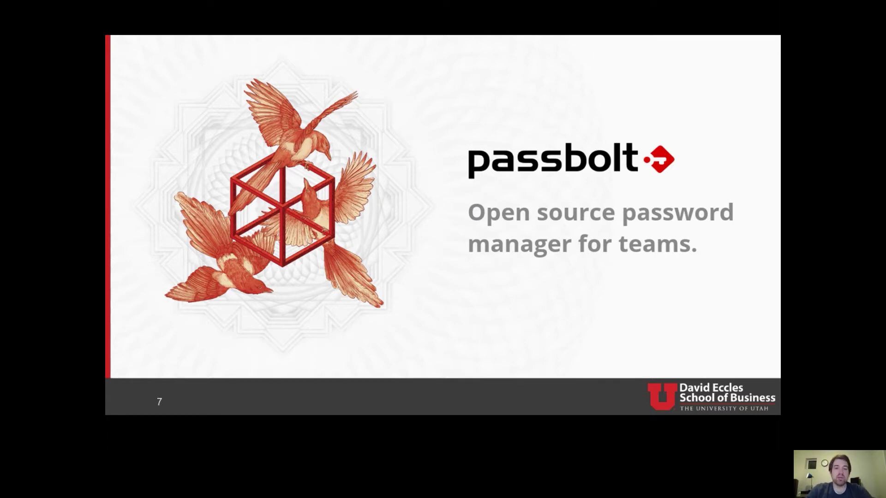
Step: Advance the slideshow to the 'Demo!' slide
key("Right")
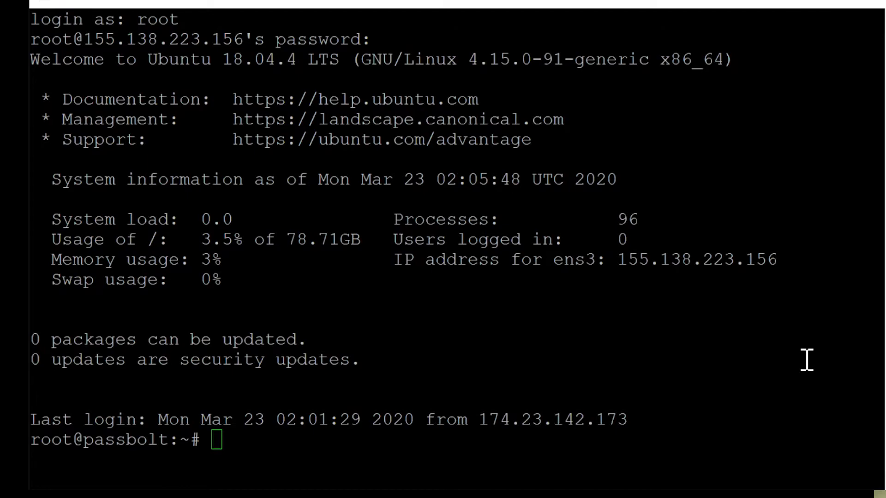
Step: Download the passbolt-ce-installer-ubuntu-18.04.tar.gz archive with wget and list the home directory
right_click(807, 359)
key("Return")
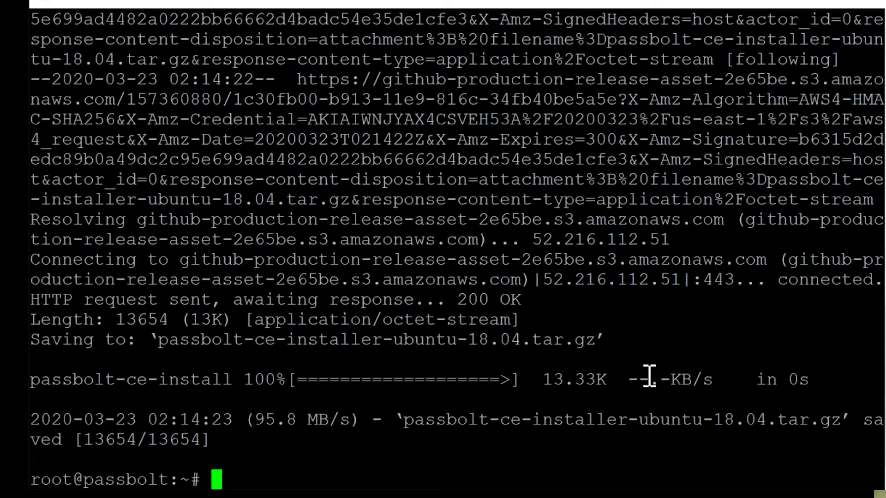
type("ls")
key("Return")
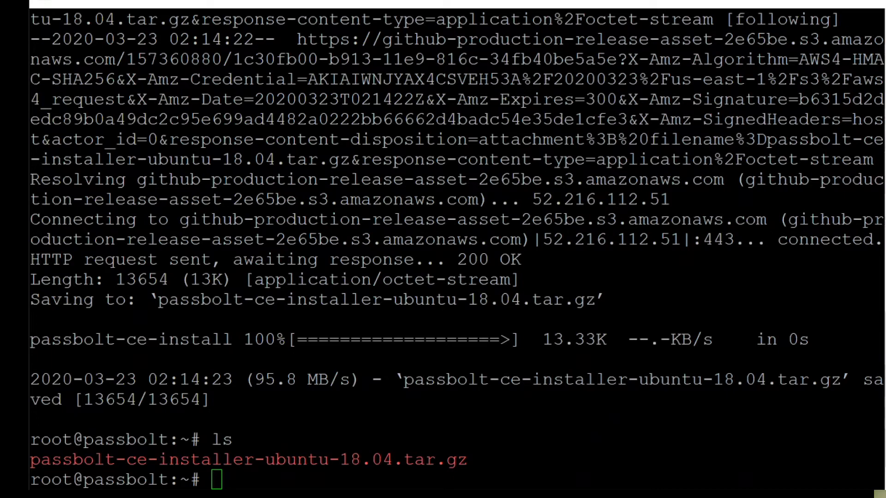
Step: Download the passbolt-installer-checksum file with wget
left_click(546, 439)
right_click(546, 438)
key("Return")
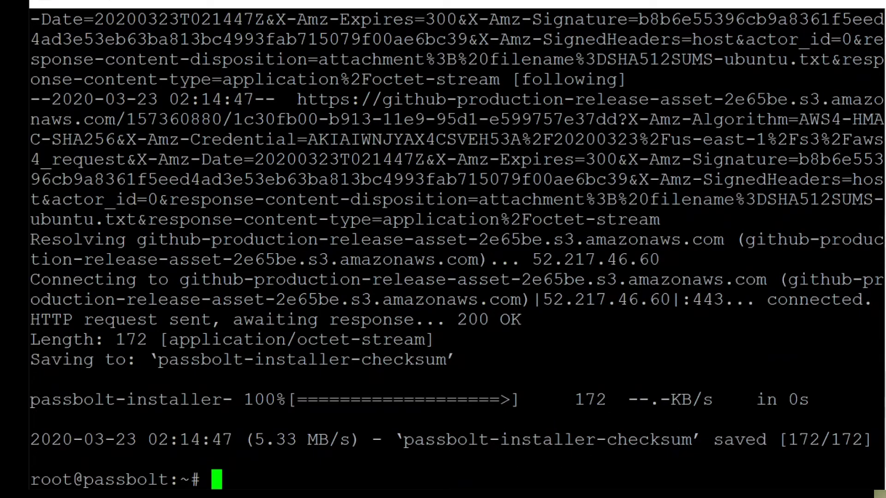
Step: Display the contents of passbolt-installer-checksum with more
type("more pas")
key("Tab")
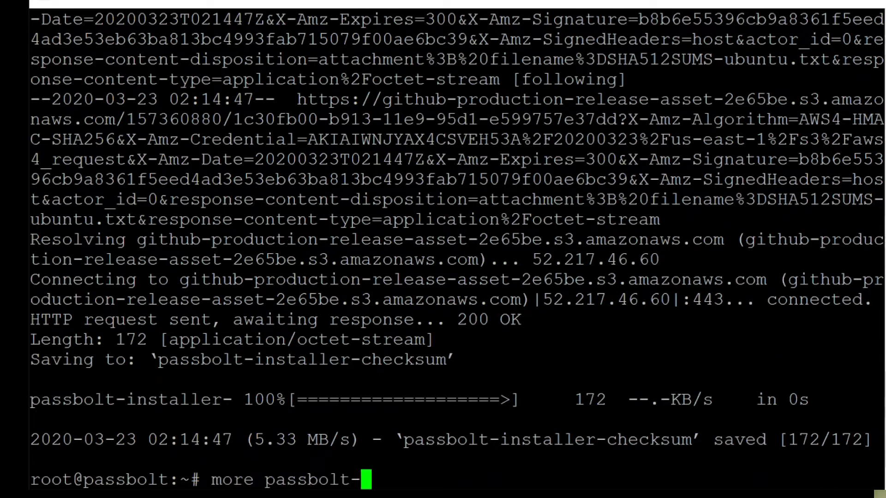
type("i")
key("Tab")
key("Return")
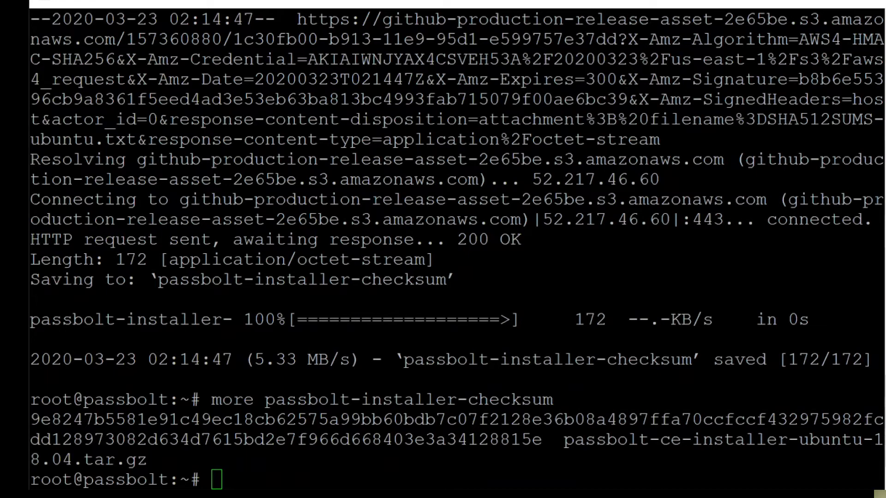
Step: Verify the installer archive with sha512sum -c passbolt-installer-checksum, highlighting the OK result
right_click(488, 454)
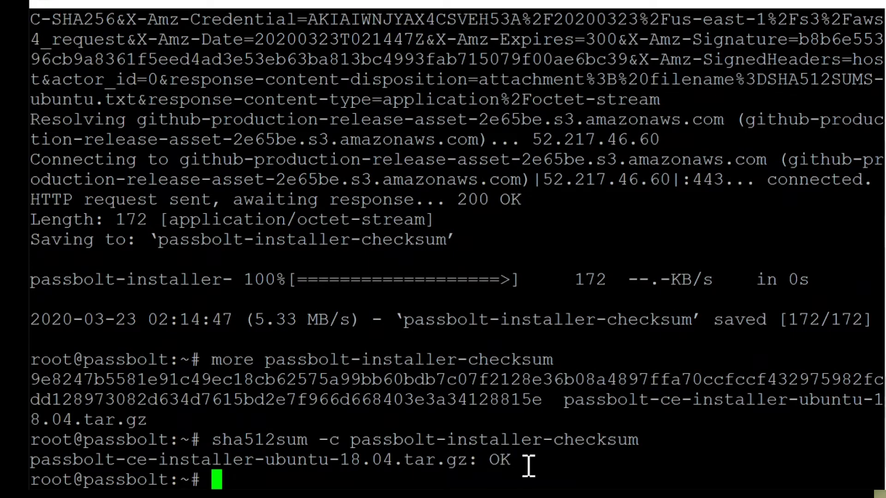
left_click_drag(481, 459, 523, 460)
left_click(544, 460)
key("alt+Tab")
Step: Extract the installer archive with tar -xzf and check the installer's execute permissions via ls -altr
right_click(508, 417)
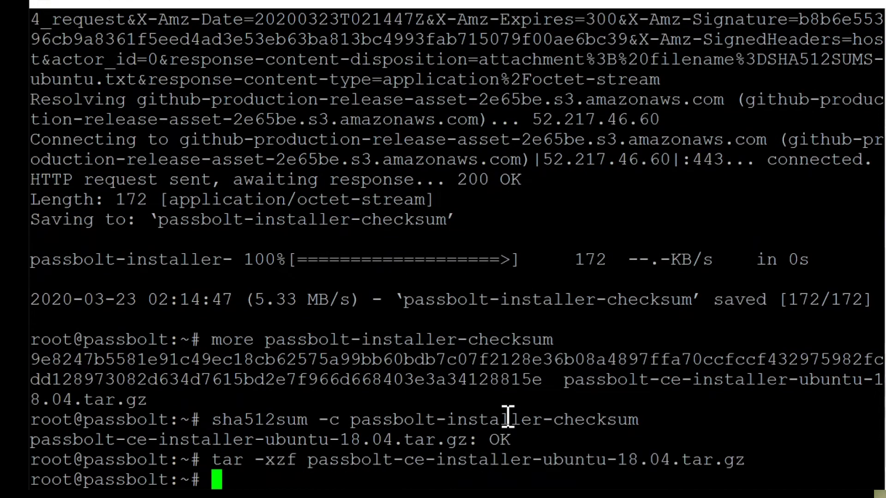
type("ls -altr")
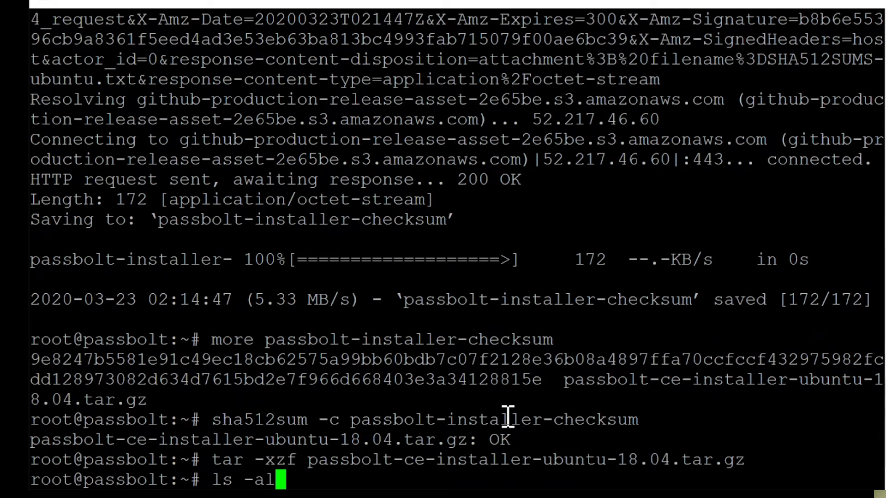
key("Return")
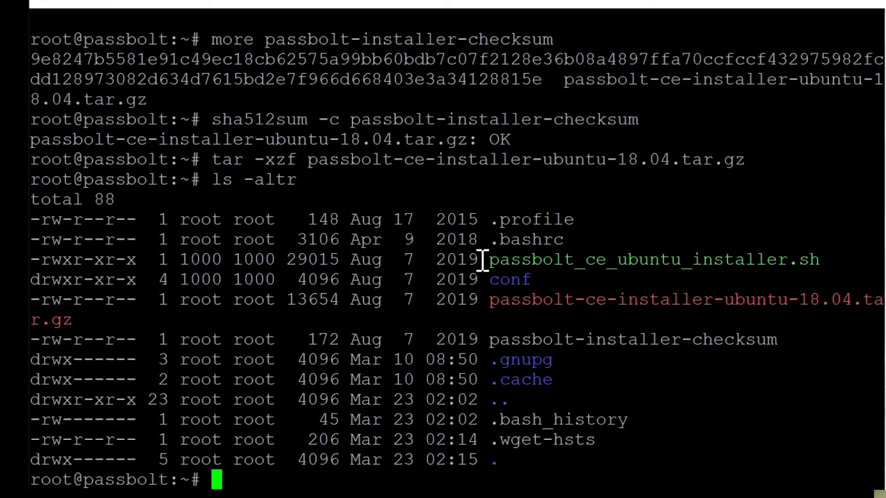
left_click_drag(123, 253, 146, 257)
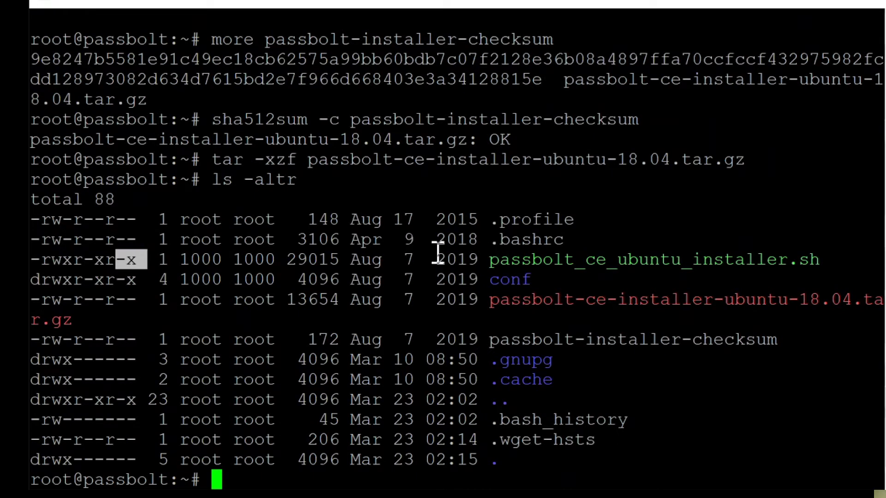
left_click_drag(52, 259, 73, 259)
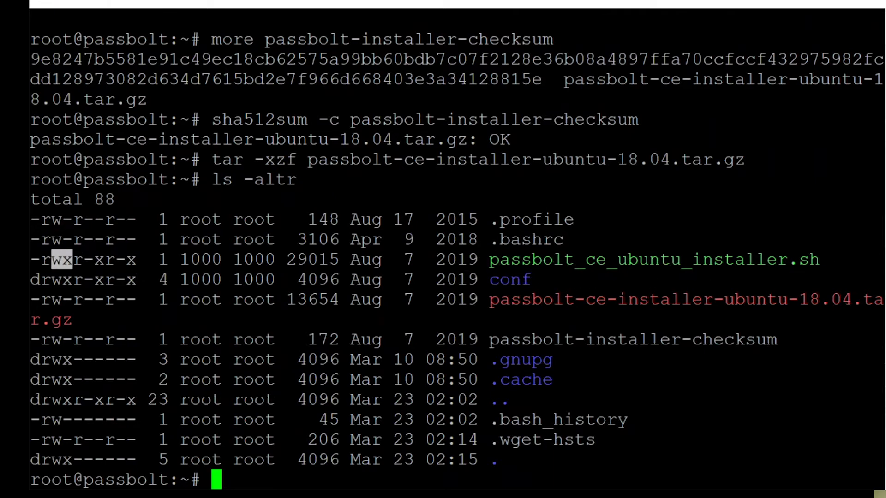
Step: Run the passbolt_ce_ubuntu_installer.sh script
type("./p")
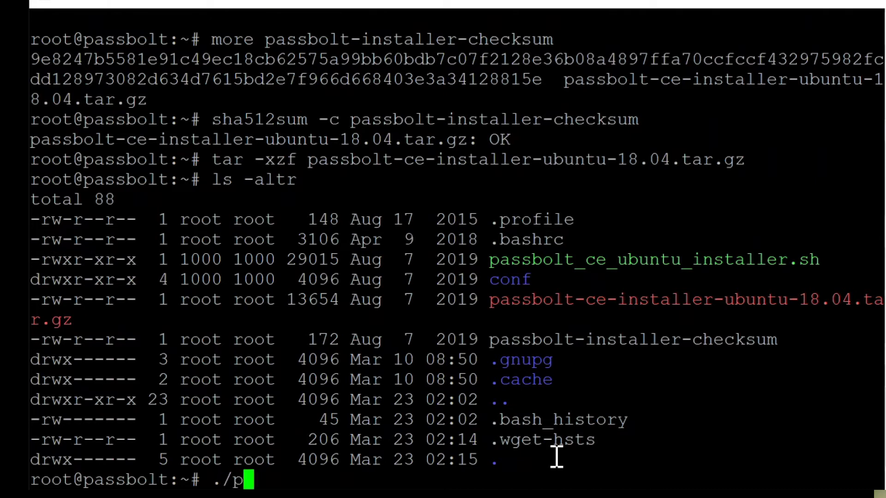
key("Tab")
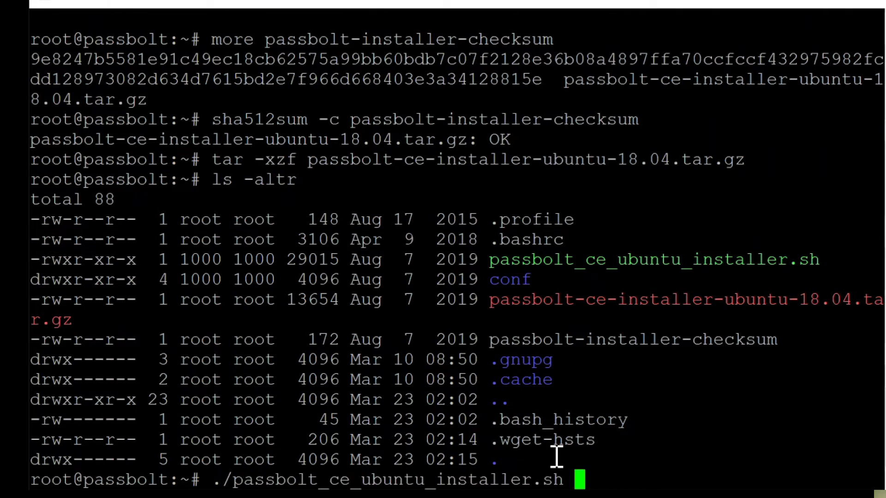
key("Return")
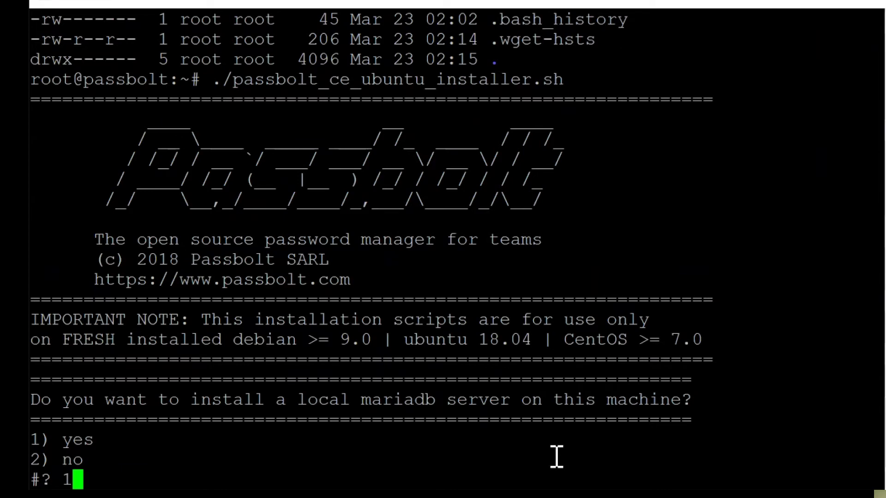
Step: Choose a local MariaDB install and set and confirm its root password
key("Return")
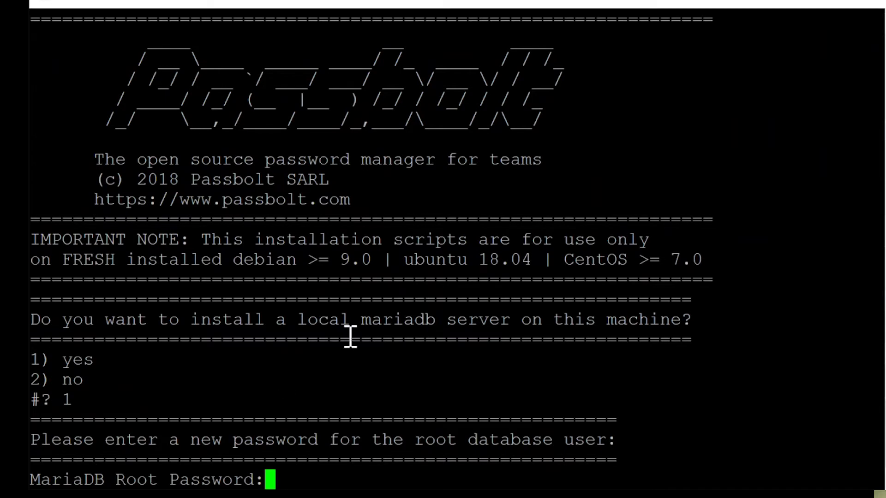
key("Return")
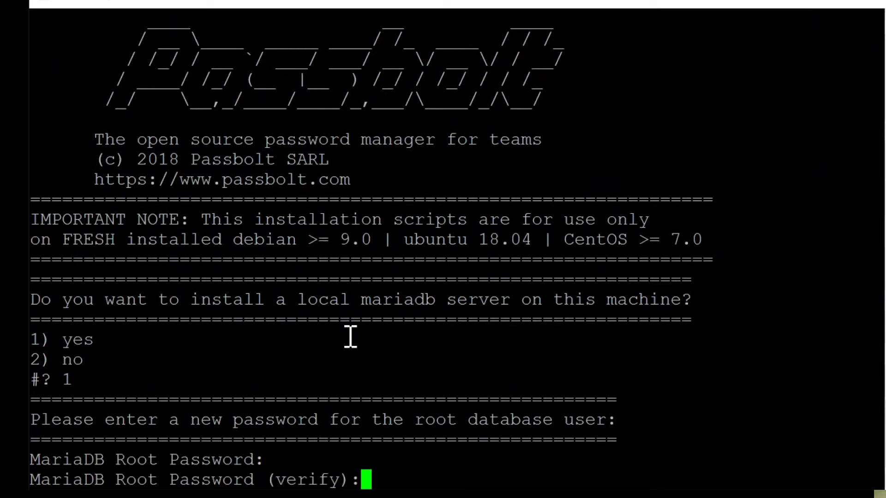
key("Return")
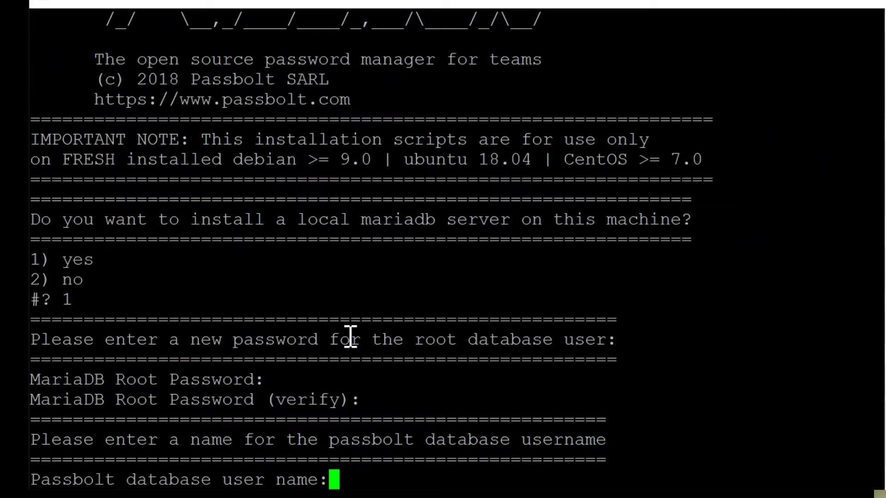
Step: Create database user pbltusr with a confirmed password and name the database pbltdemo
type("pbltusr")
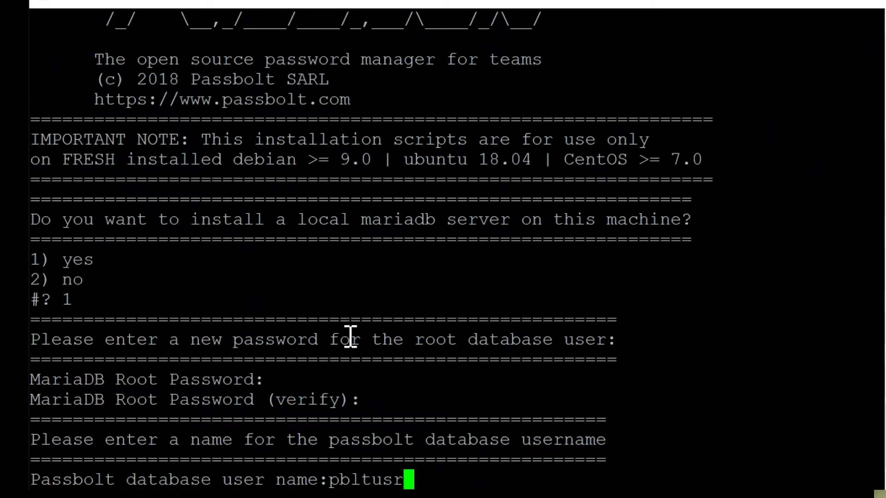
key("Return")
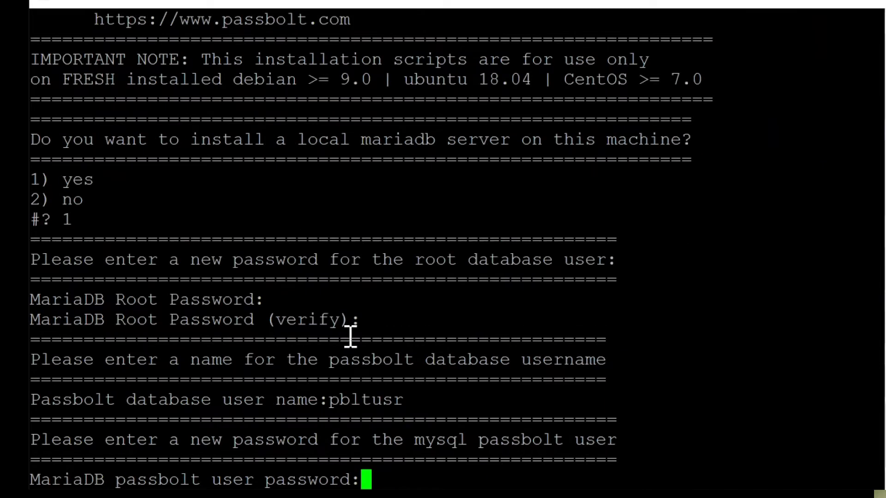
key("Return")
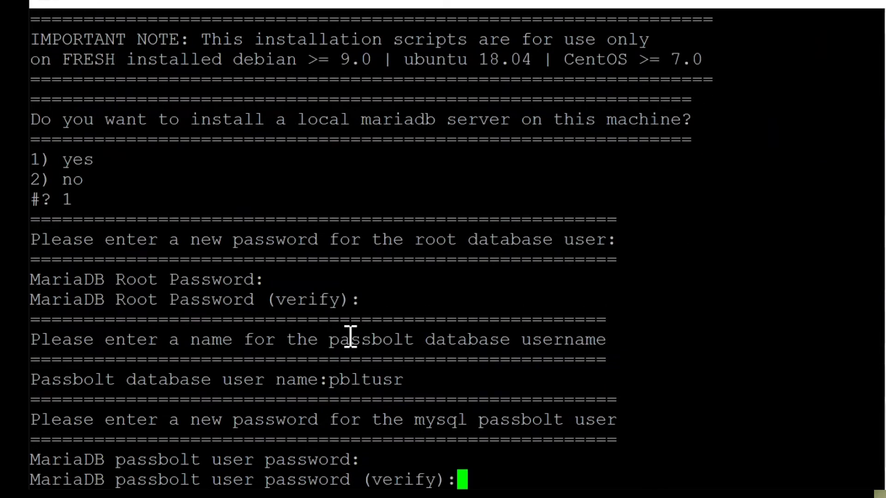
key("Return")
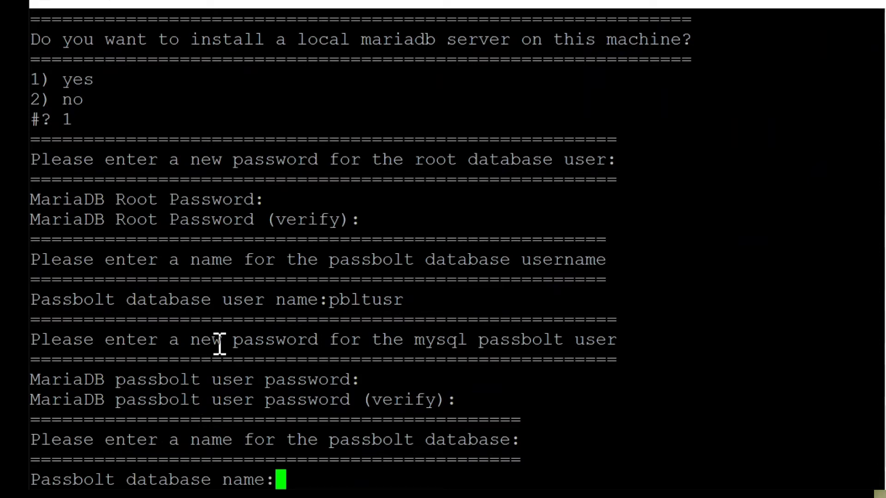
type("pbltdemo")
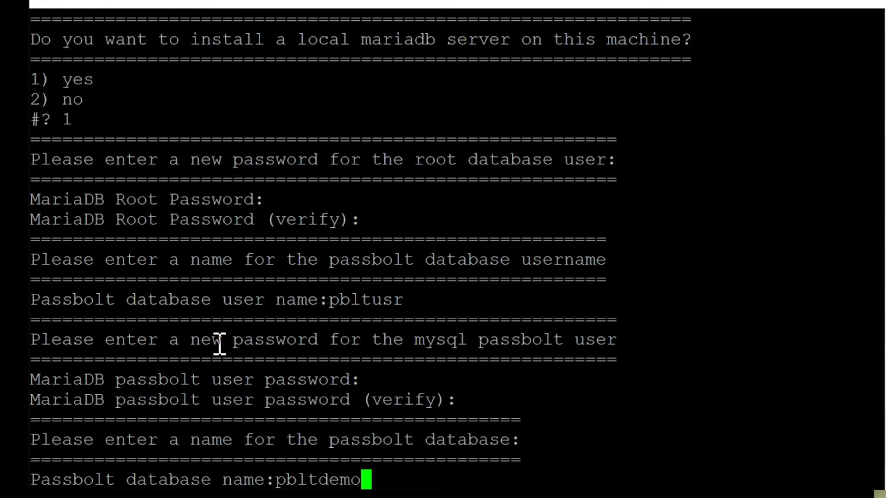
Step: Submit the pbltdemo database name, accept Haveged, and set hostname passbolt.brywhi.com
key("Return")
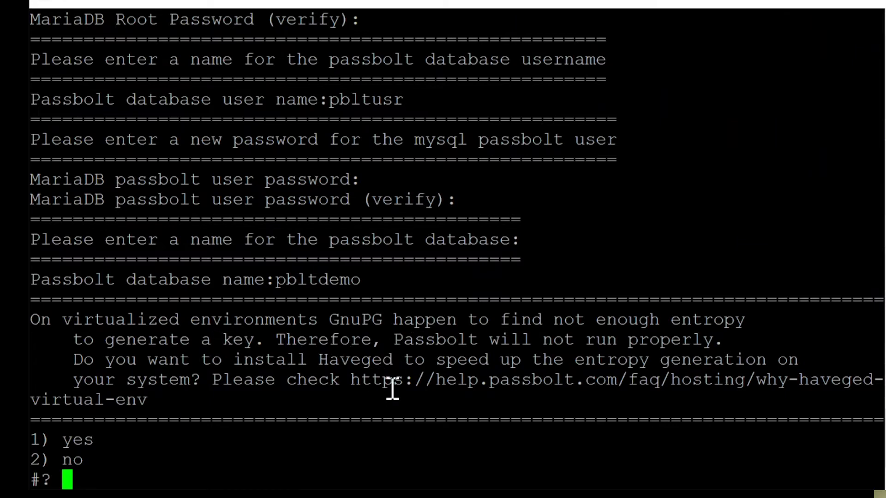
type("1")
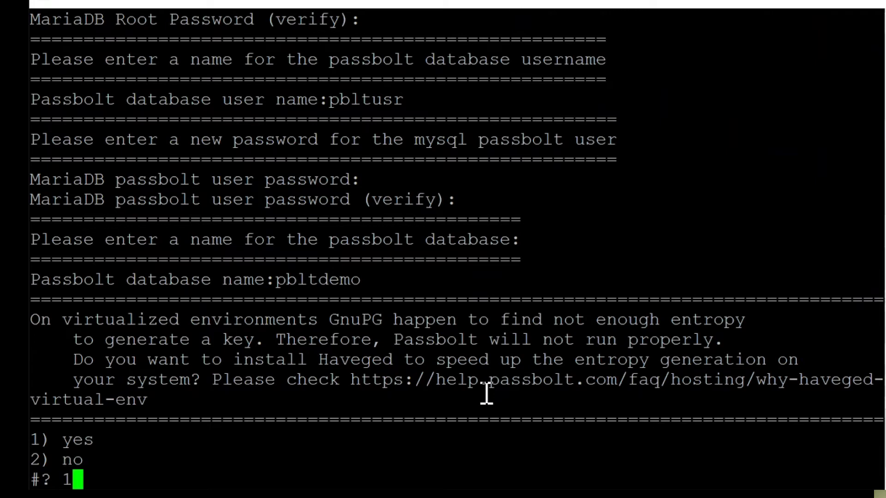
key("Return")
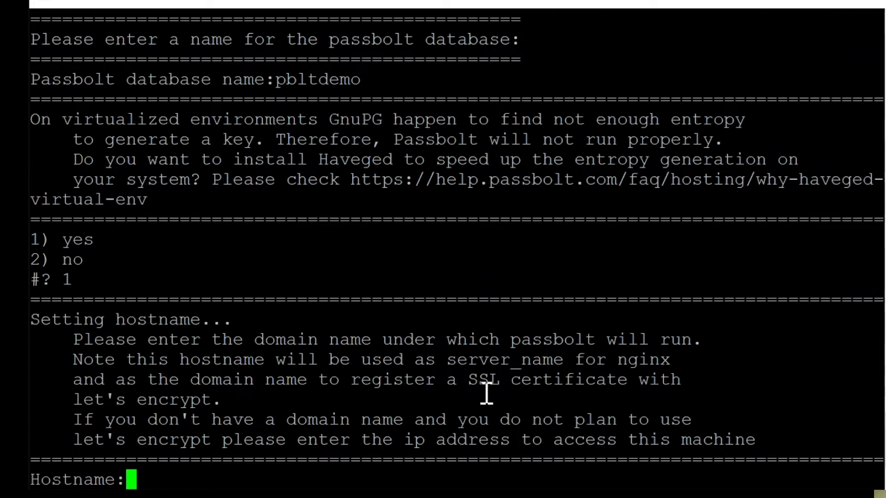
type("passbolt.")
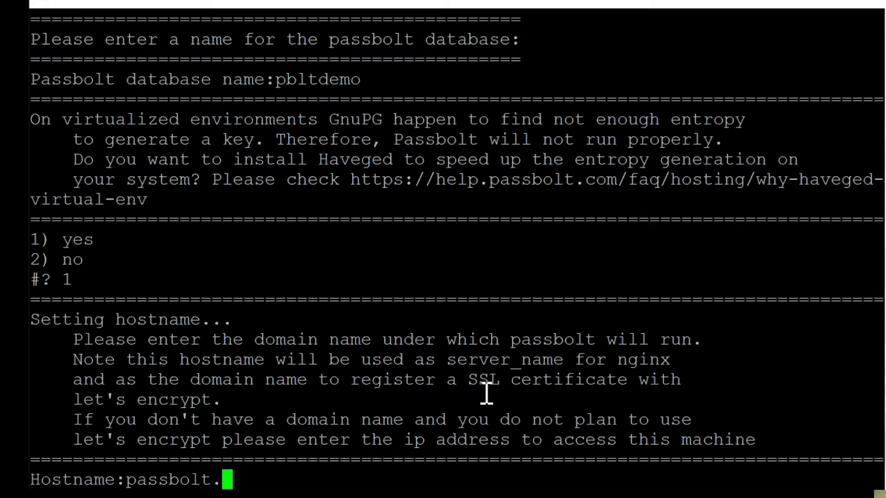
type("brywhi.com")
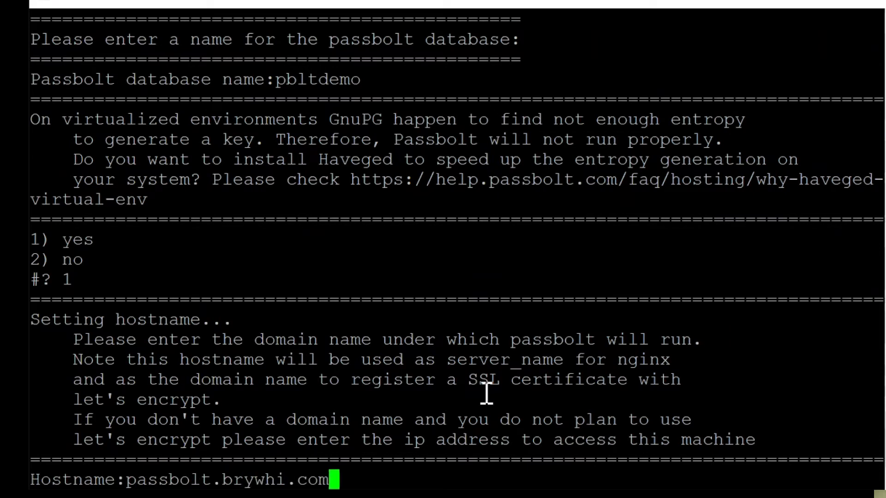
key("Return")
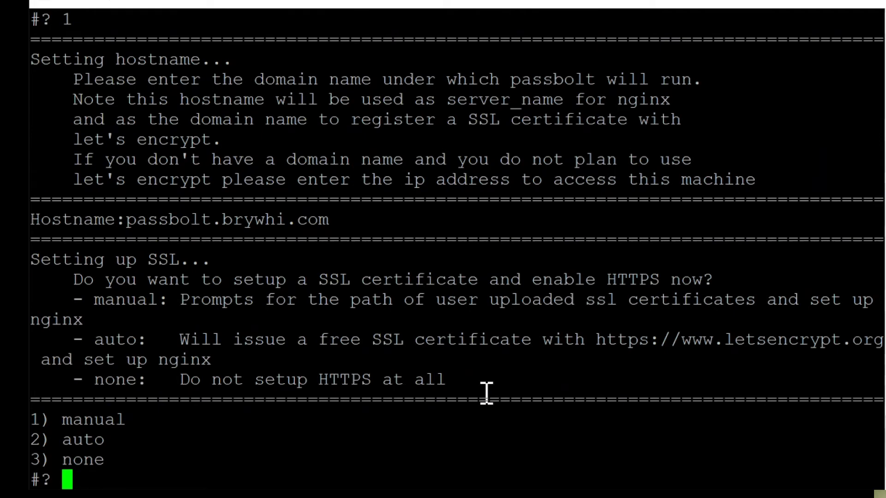
Step: Choose automatic Let's Encrypt SSL and submit the contact e-mail address
type("1")
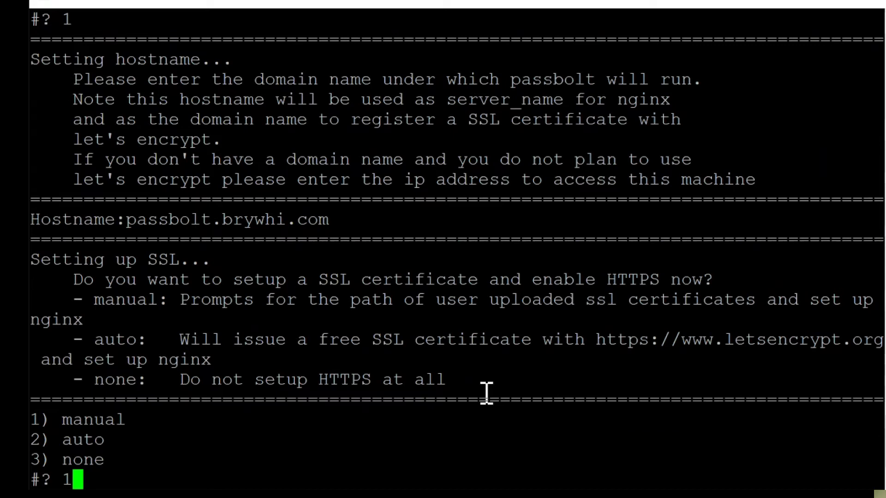
key("BackSpace")
type("2")
key("Return")
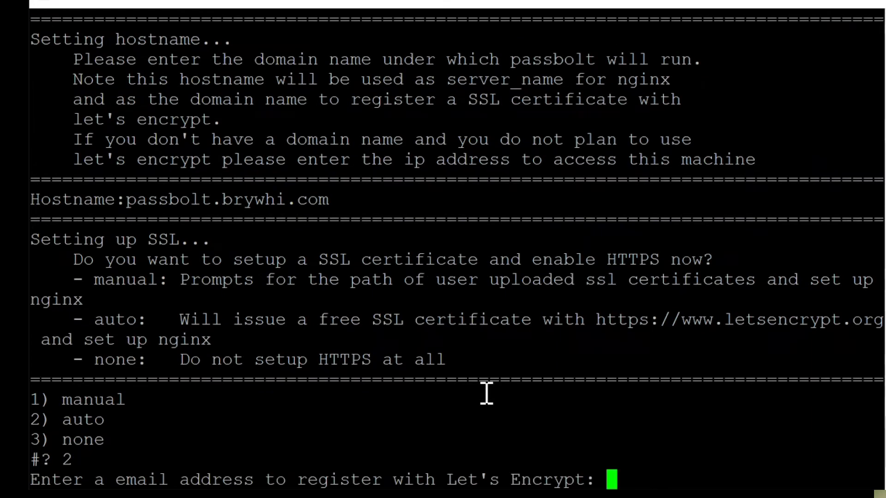
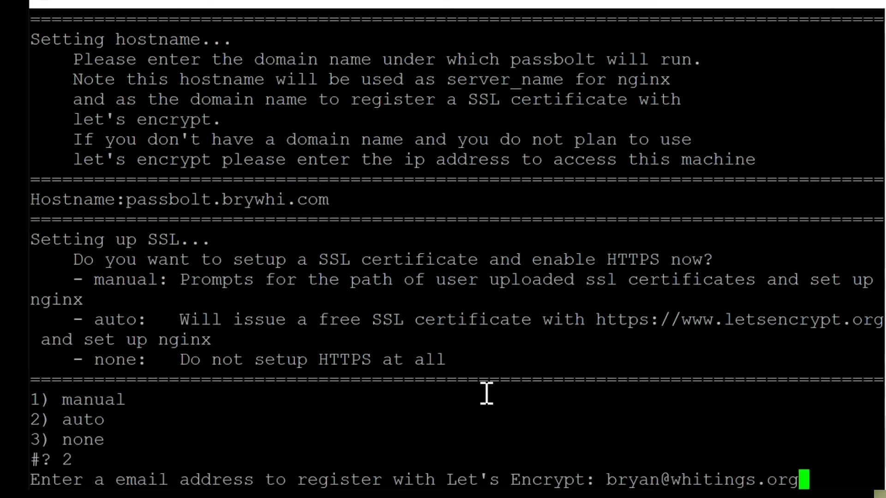
key("Return")
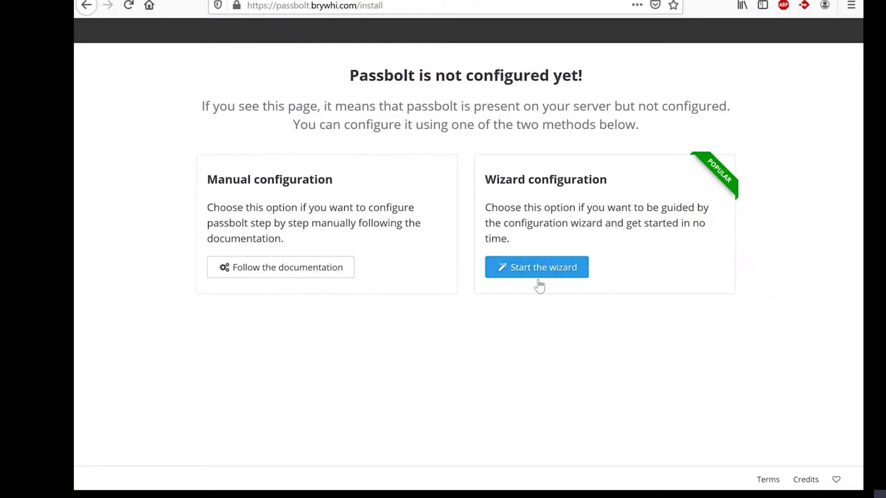
Step: Begin the guided configuration and enter database host localhost with username pbltusr
left_click(560, 272)
left_click(334, 258)
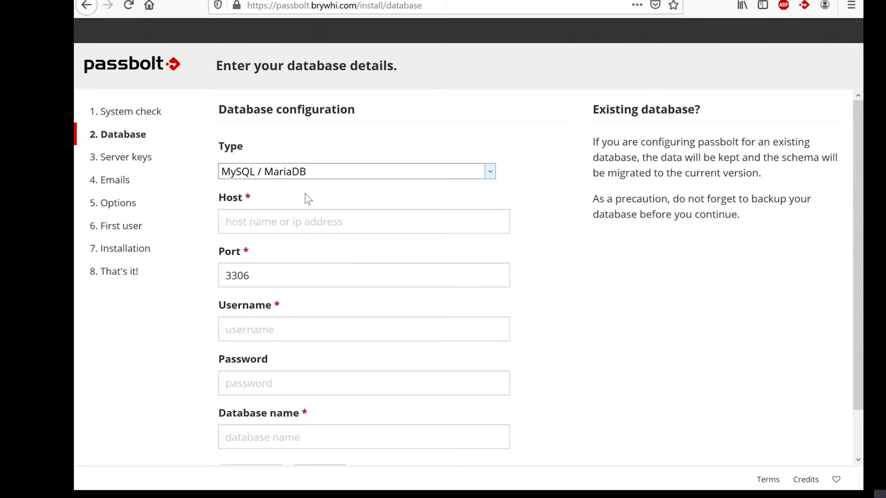
left_click(306, 223)
type("loca")
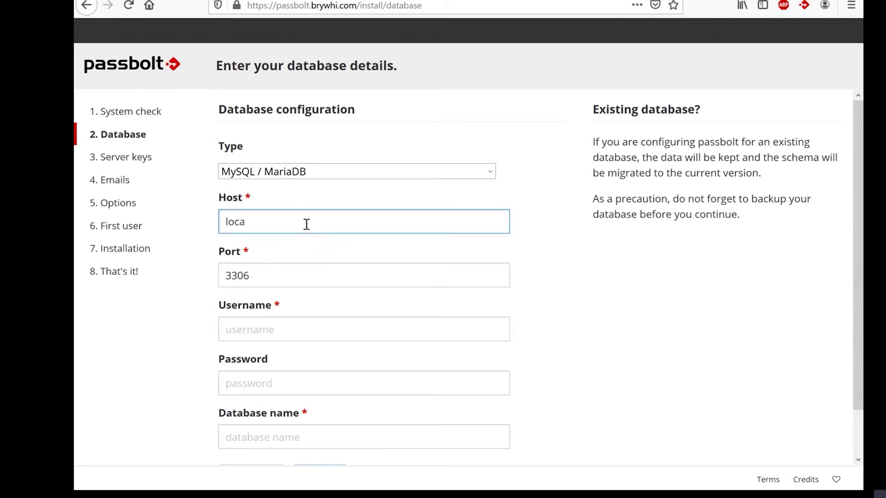
type("lhost")
key("Tab")
key("Tab")
type("pb")
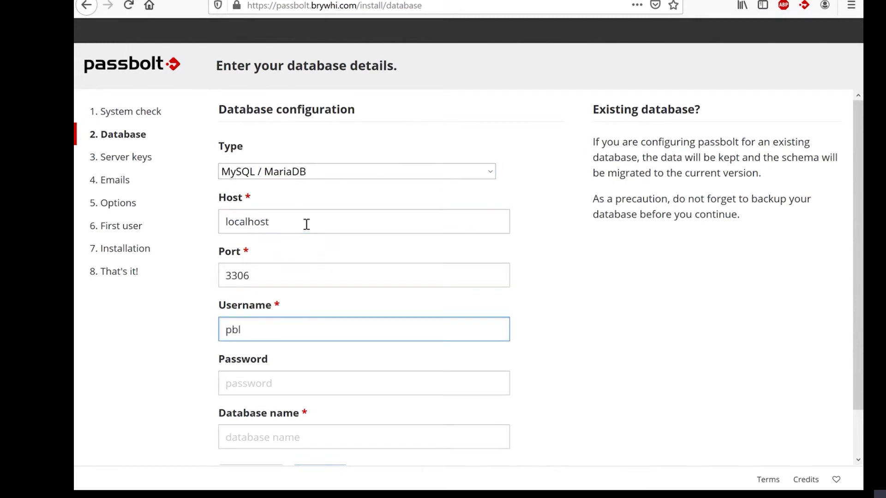
type("us")
key("BackSpace")
key("BackSpace")
type("ltusr")
Step: Enter the database password and database name pbltdemo, then submit the database settings
key("Tab")
type("••••••••")
key("Tab")
type("pb")
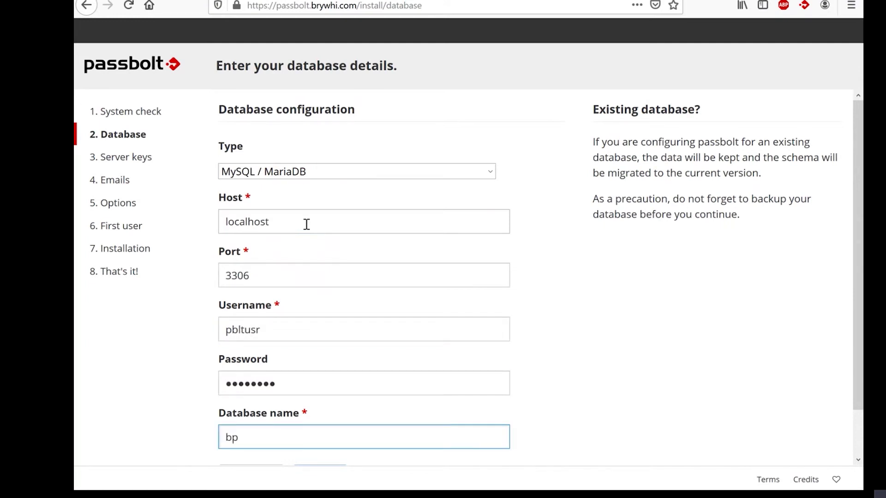
key("BackSpace")
key("BackSpace")
type("pbltdemo")
scroll(306, 224, "down", 2)
left_click(320, 434)
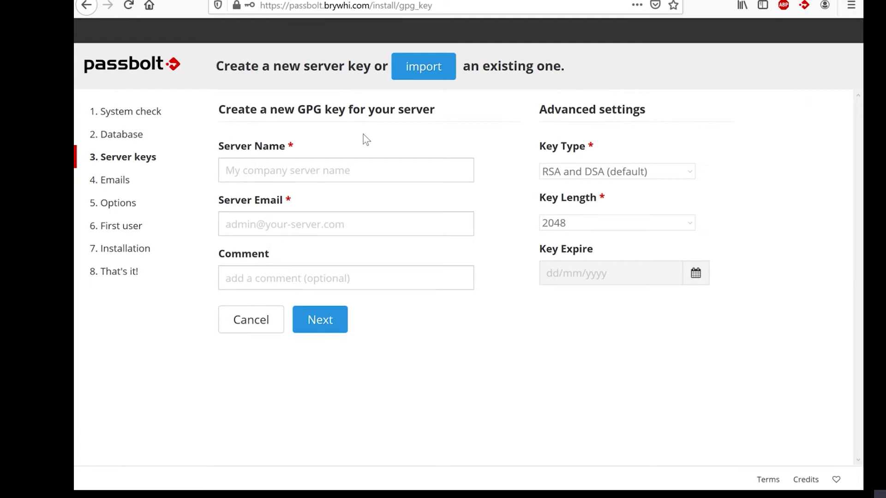
Step: Name the server key 'Brywhi Passbolt', add the server e-mail address, and submit it
left_click(332, 172)
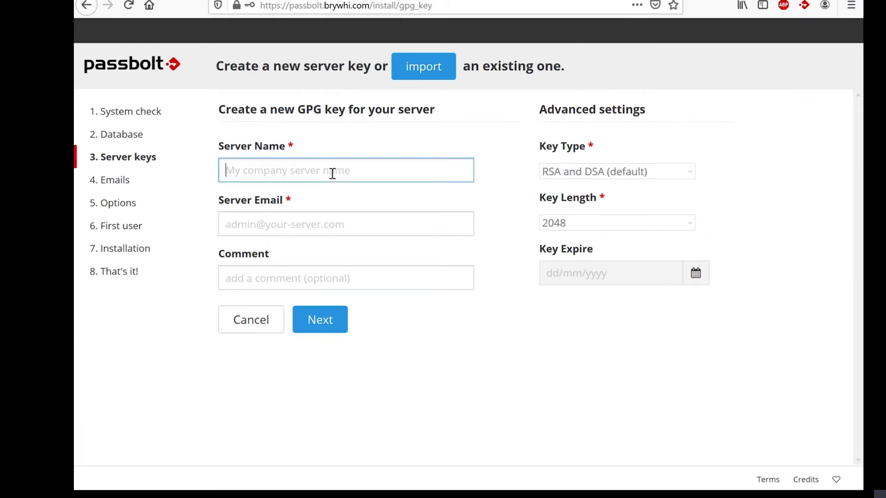
type("Brywhi Passbolt")
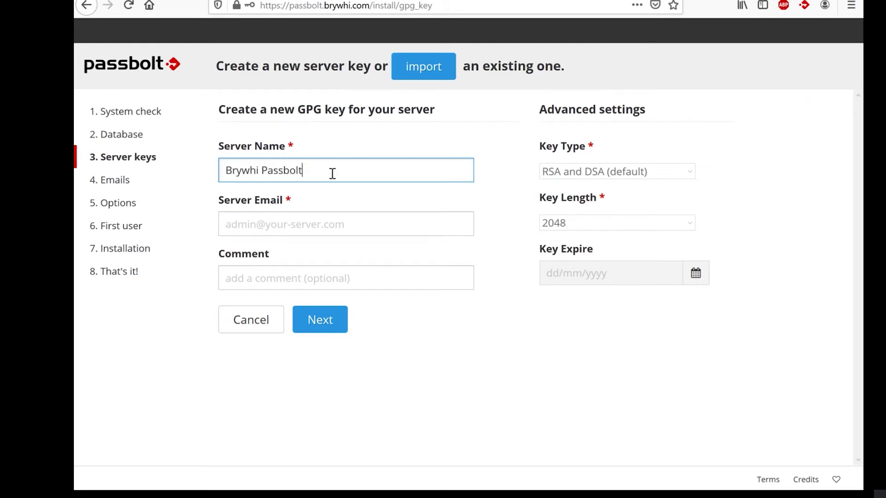
key("Tab")
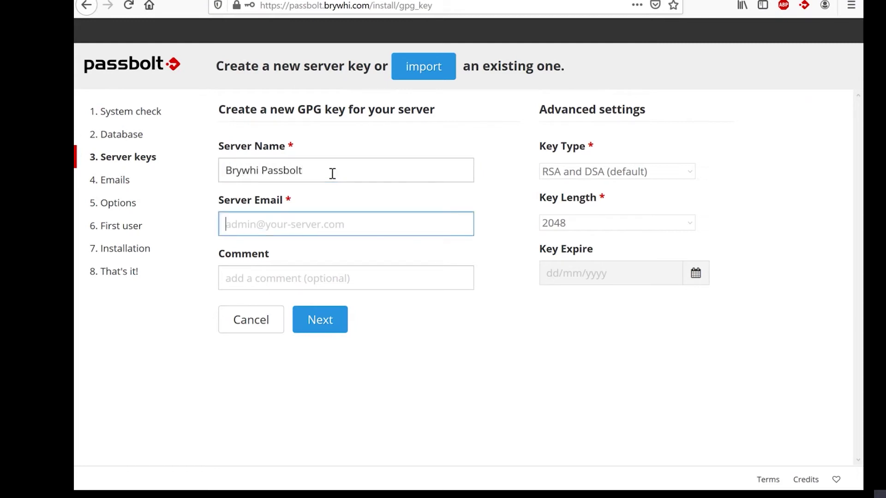
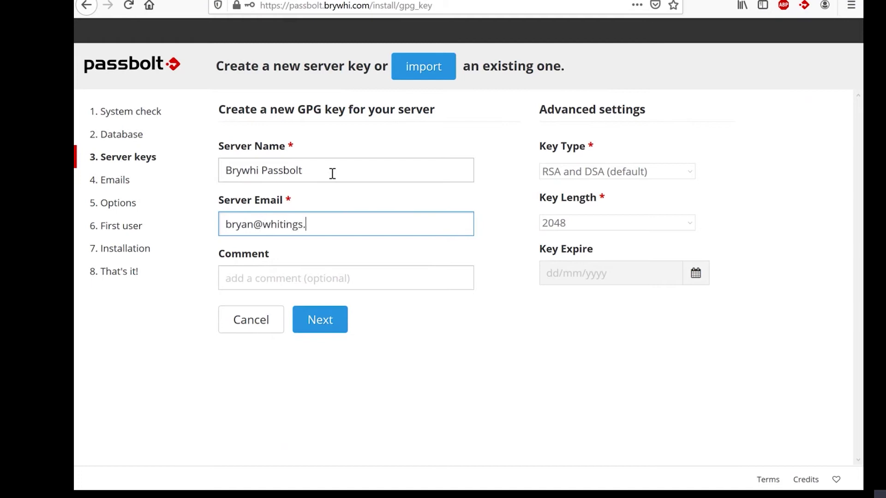
key("Tab")
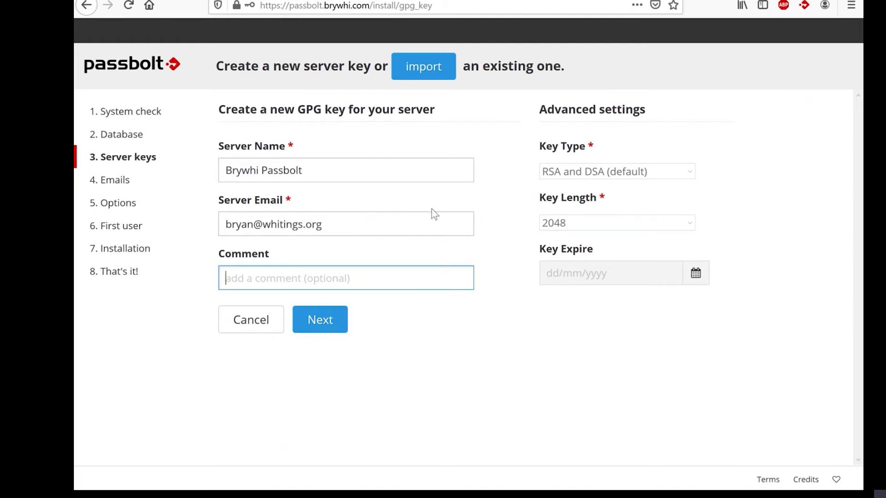
left_click(326, 324)
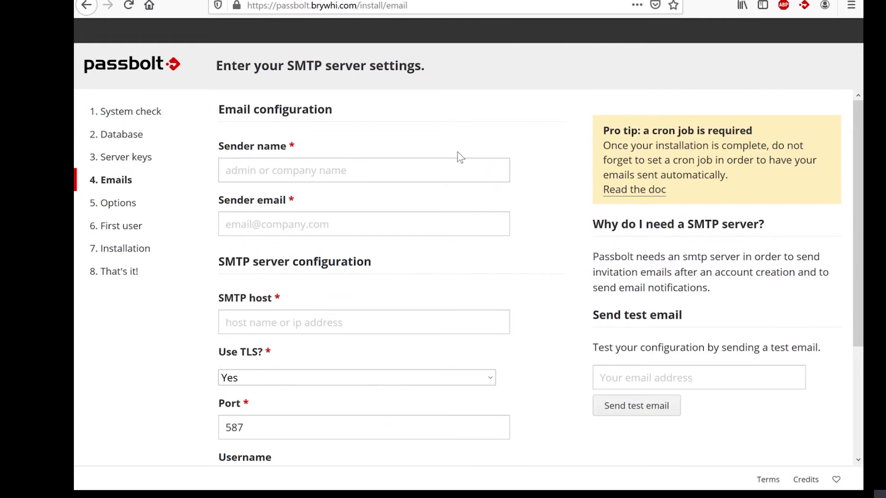
Step: Enter sender name 'Brywhi Passbolt', the sender e-mail address, and SMTP host smtp.mailgun.org
left_click(395, 160)
type("Brywhi Passbolt")
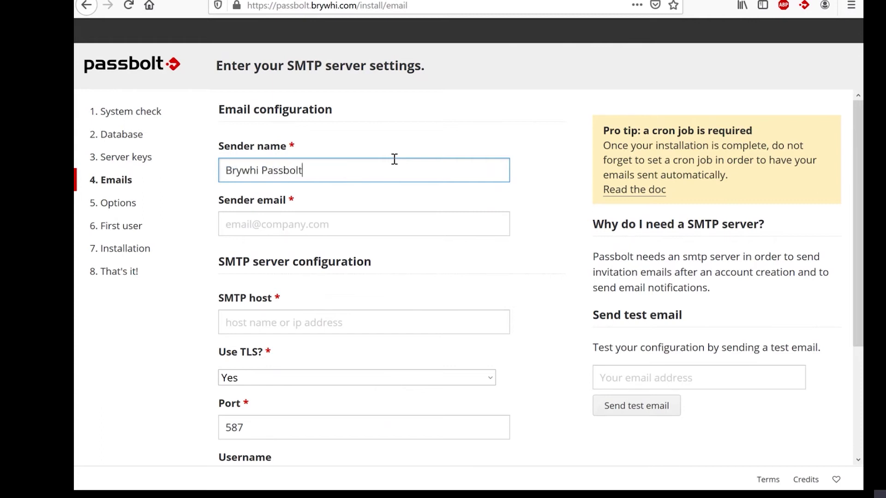
key("Tab")
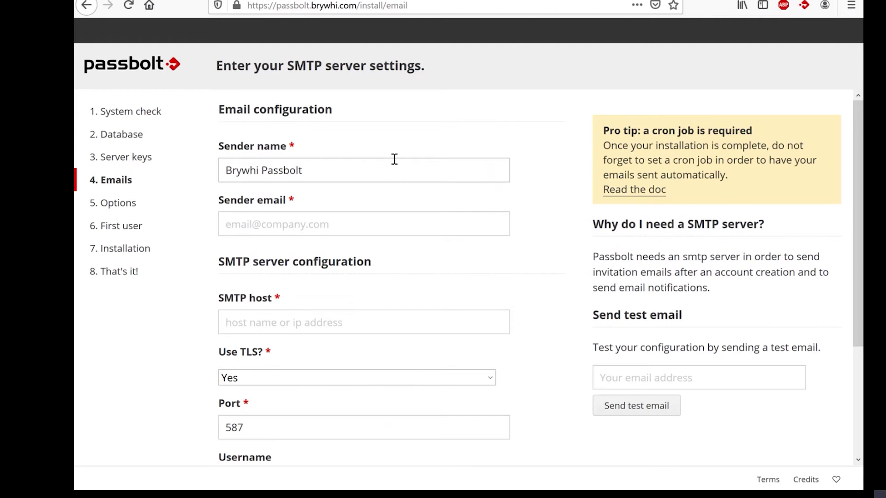
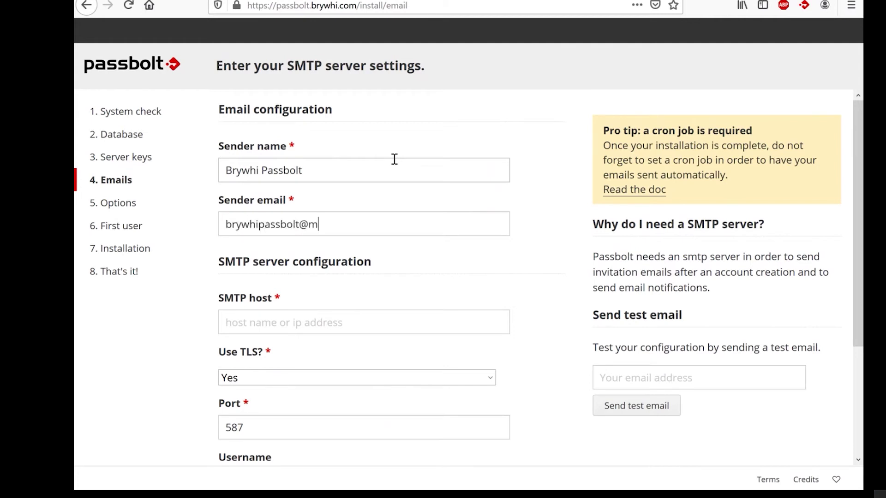
key("Tab")
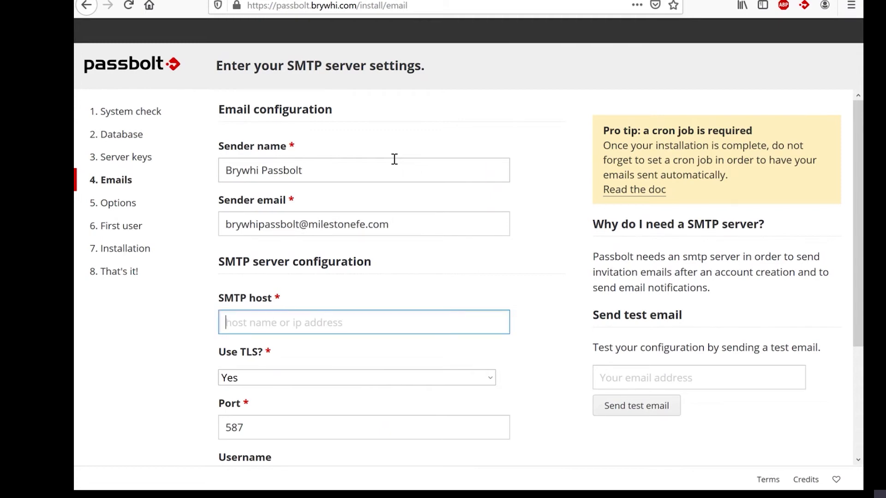
type("smtp.ma")
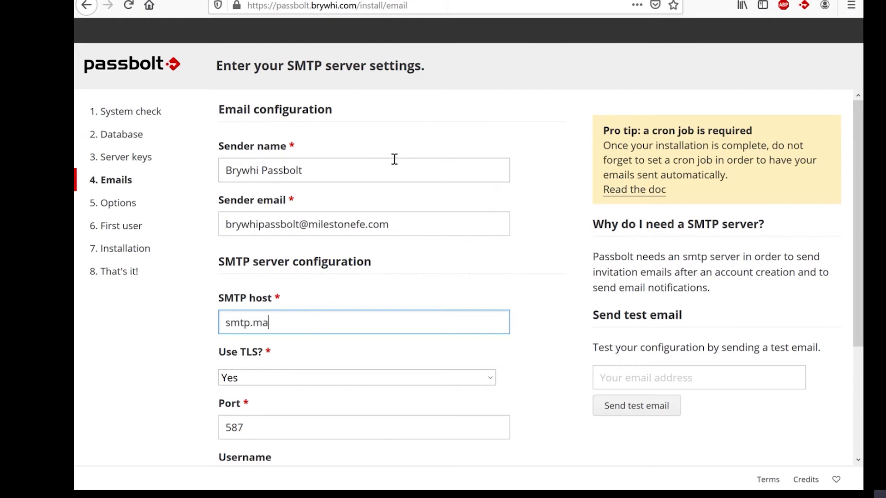
type("ilgun.org")
key("Tab")
scroll(394, 159, "down", 3)
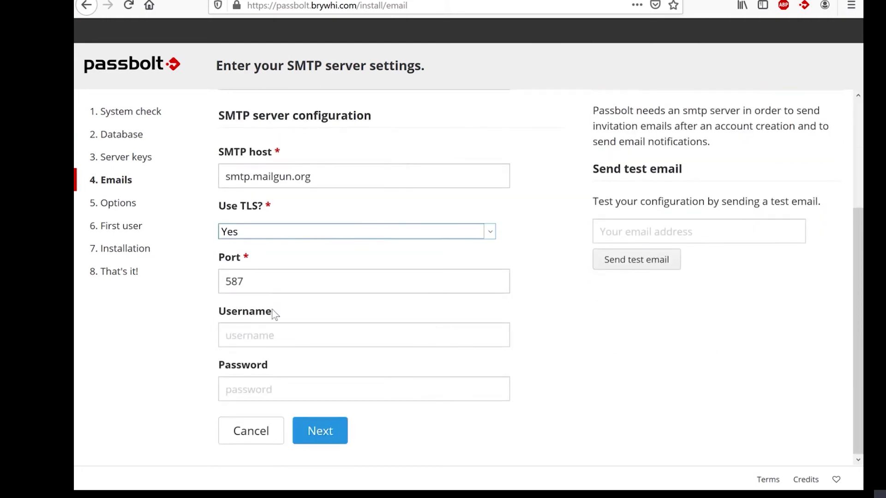
Step: Enter the SMTP username and paste the SMTP password, then submit the form
left_click(269, 332)
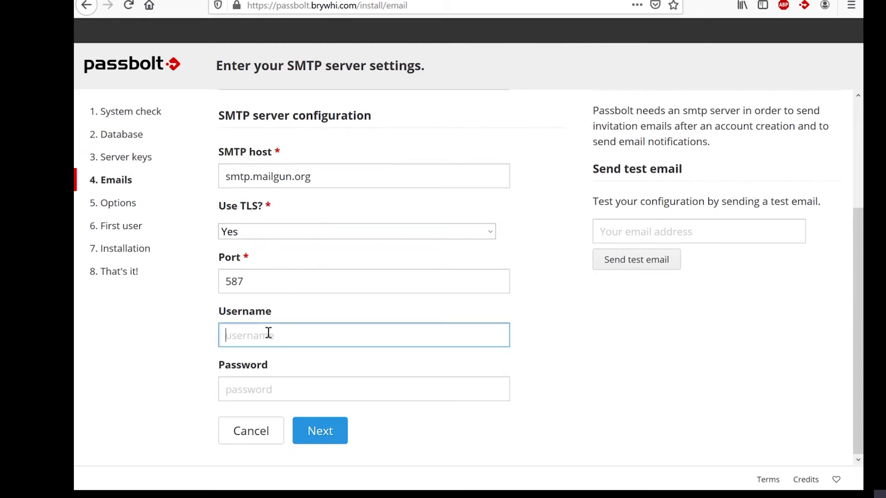
key("Tab")
key("ctrl+v")
key("Return")
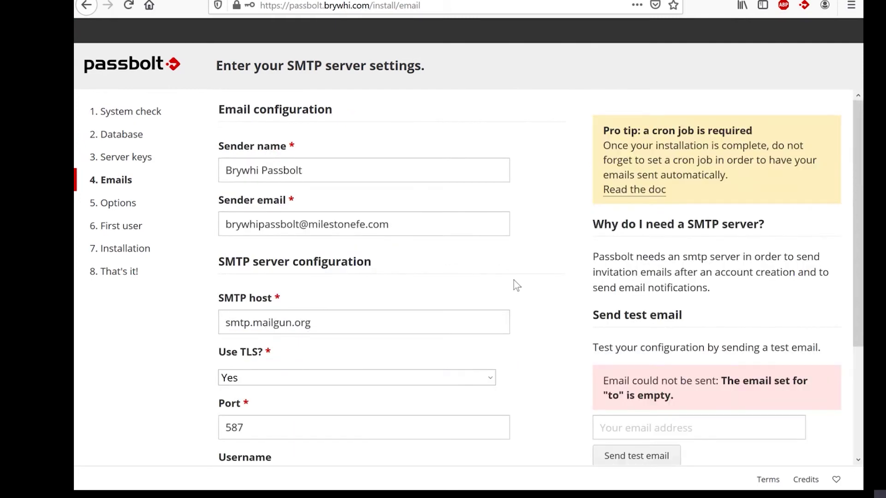
Step: Send a test email to the recipient address and continue once it succeeds
scroll(513, 281, "down", 2)
scroll(514, 280, "down", 1)
left_click(630, 282)
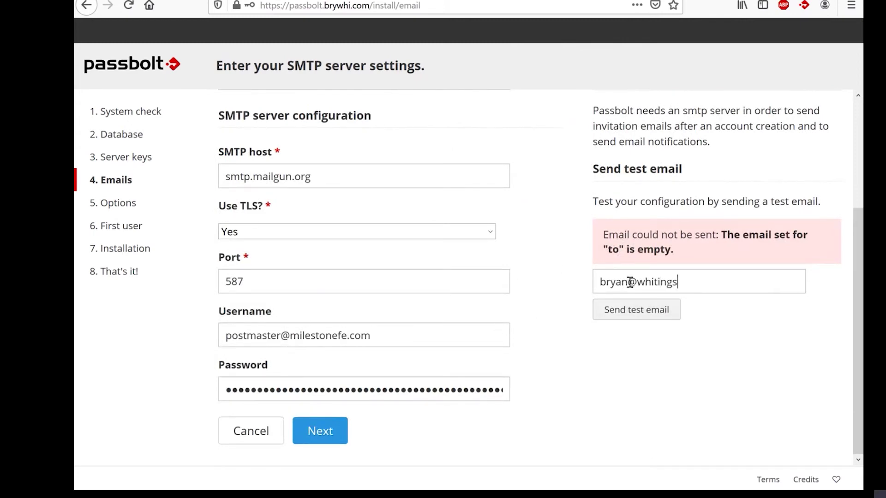
left_click(652, 313)
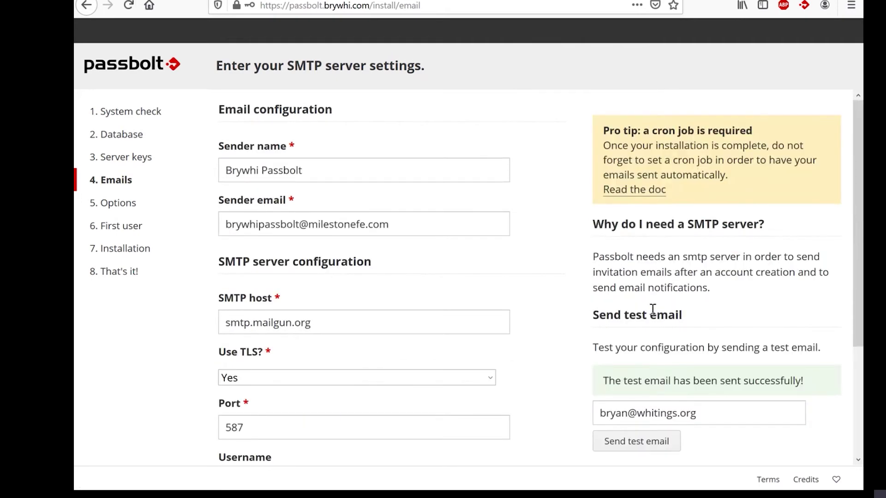
left_click(321, 435)
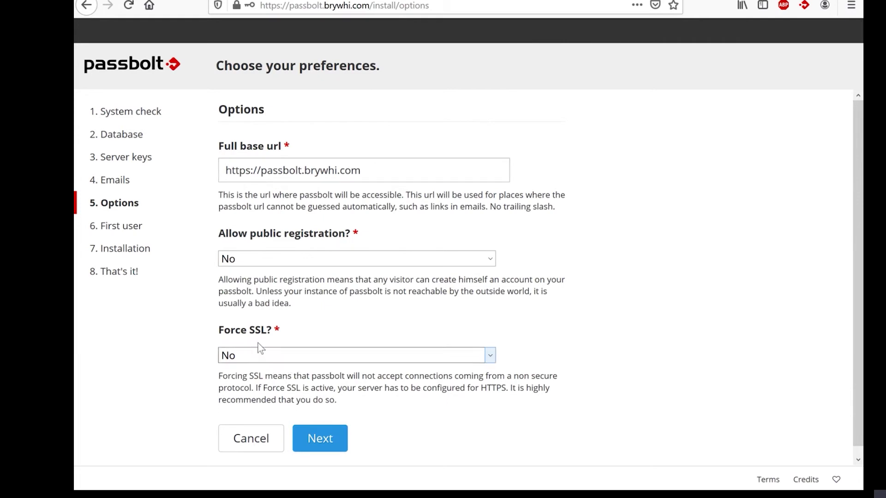
Step: Set Force SSL to Yes, keep public registration off, and submit the options
key("Down")
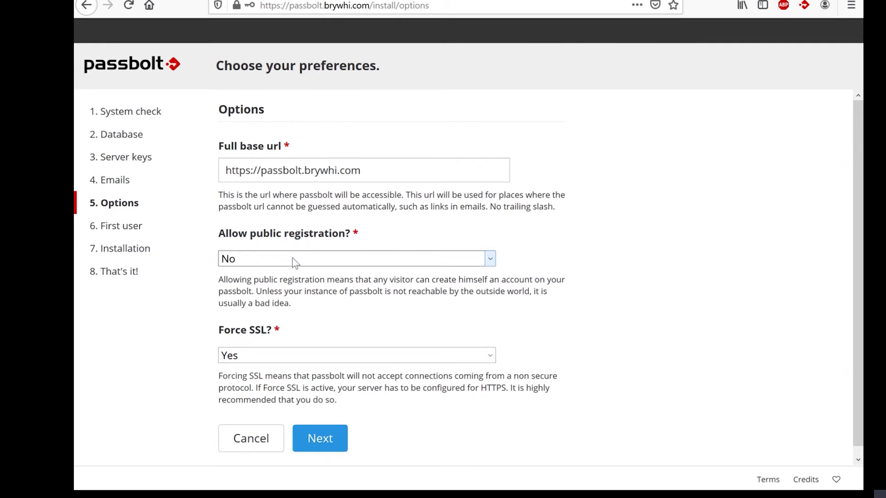
left_click(318, 440)
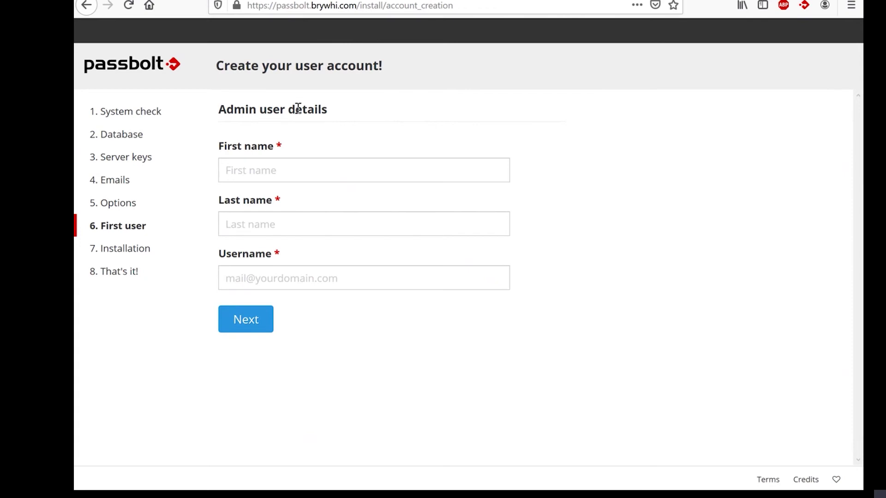
Step: Enter the admin's first name, last name and e-mail username, then submit them
left_click(339, 165)
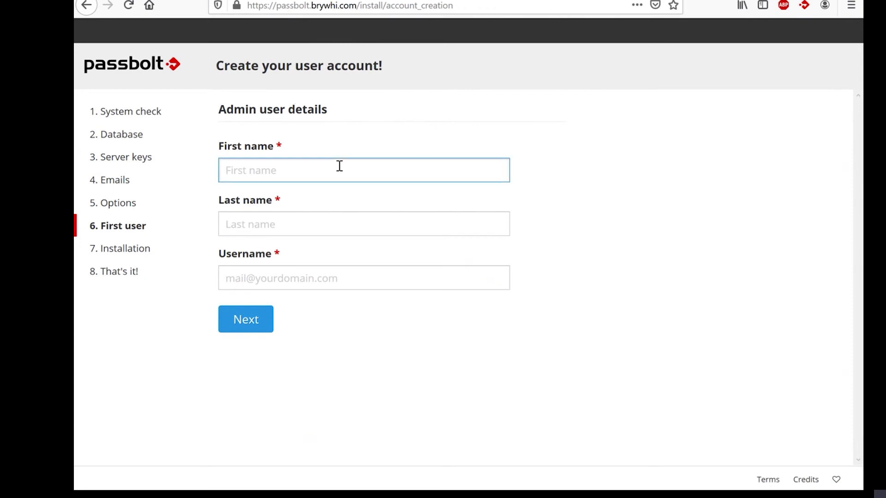
type("Bryan")
key("Tab")
type("Whiting")
key("Tab")
left_click(260, 315)
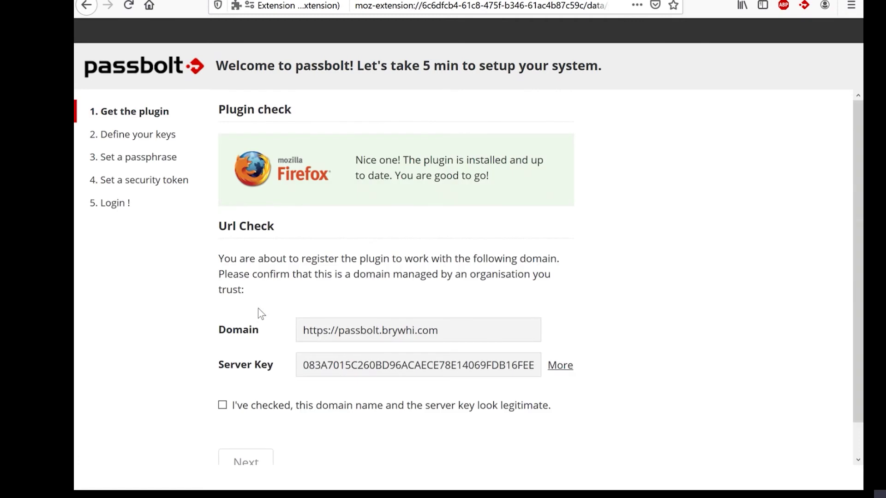
Step: Confirm the domain and server key, then accept the default key settings
left_click(297, 410)
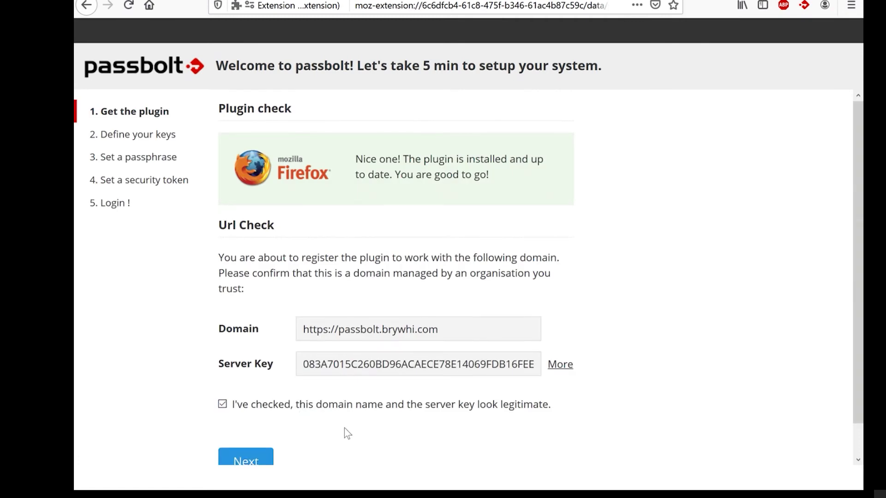
scroll(344, 429, "down", 1)
left_click(251, 432)
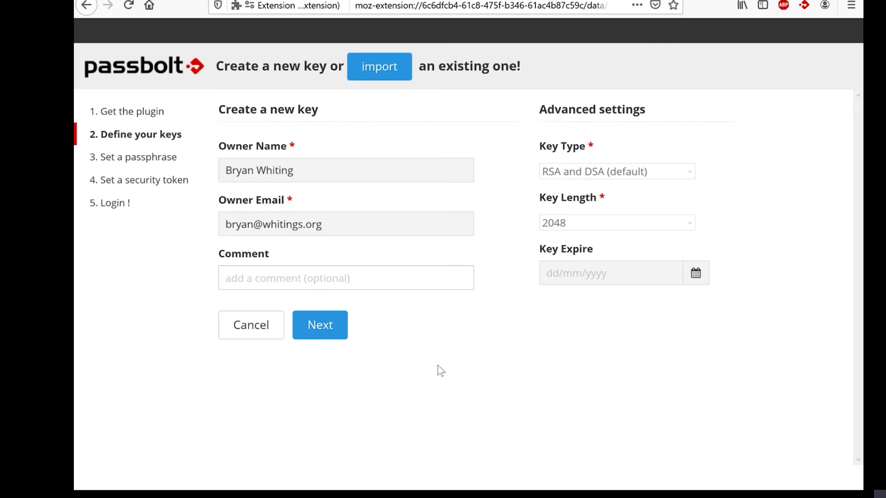
left_click(320, 326)
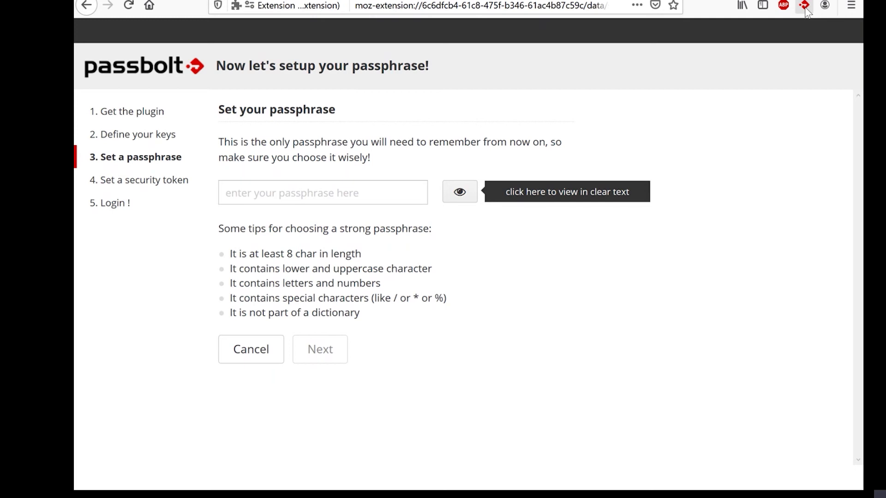
Step: Enter an eight-character passphrase in the passphrase field
left_click(379, 186)
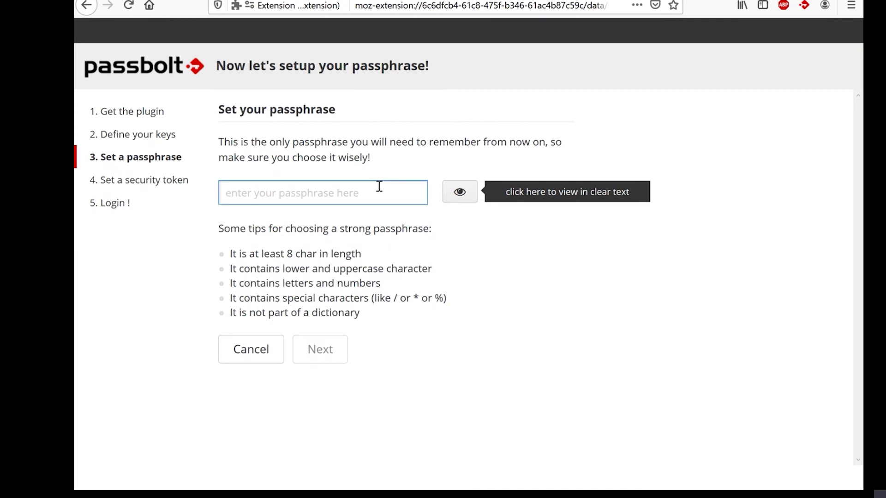
type("••••••••")
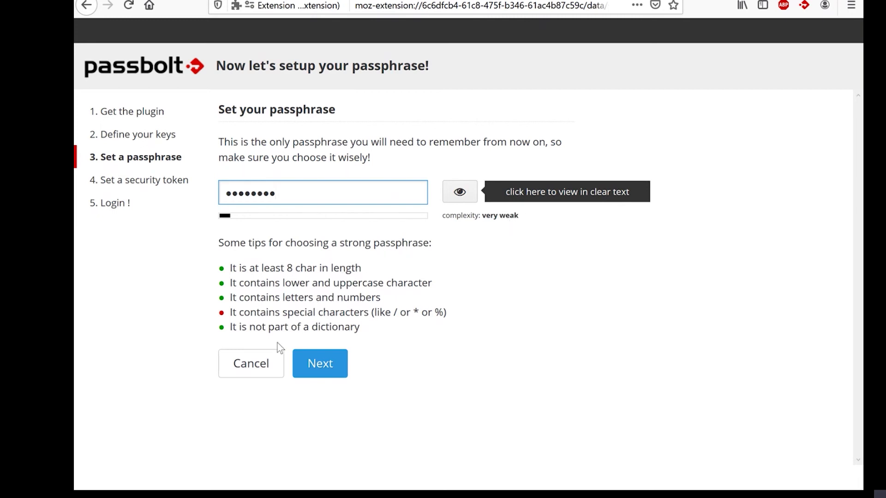
Step: Generate the secret key and save its passbolt_private.asc backup to the Desktop
left_click(342, 371)
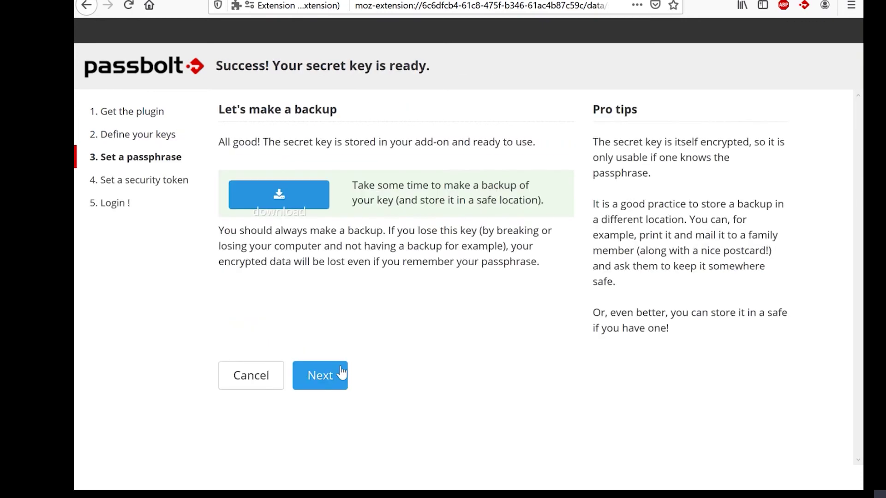
left_click(279, 198)
left_click(278, 196)
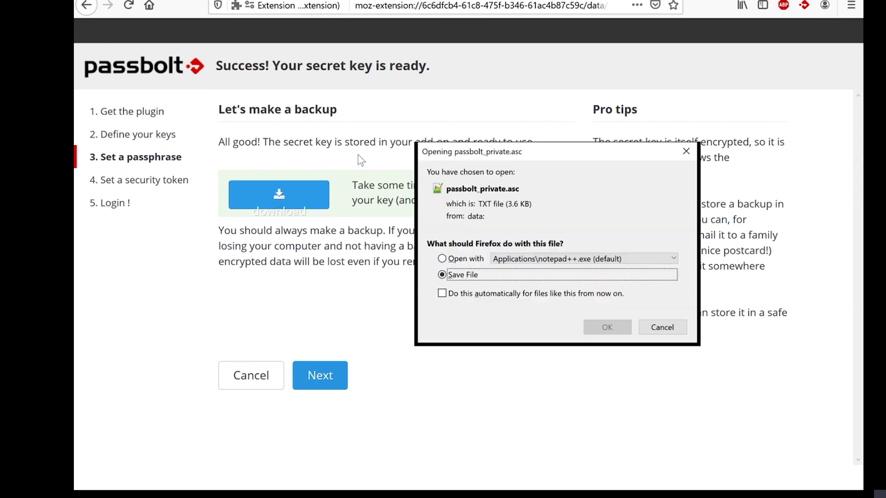
left_click(607, 327)
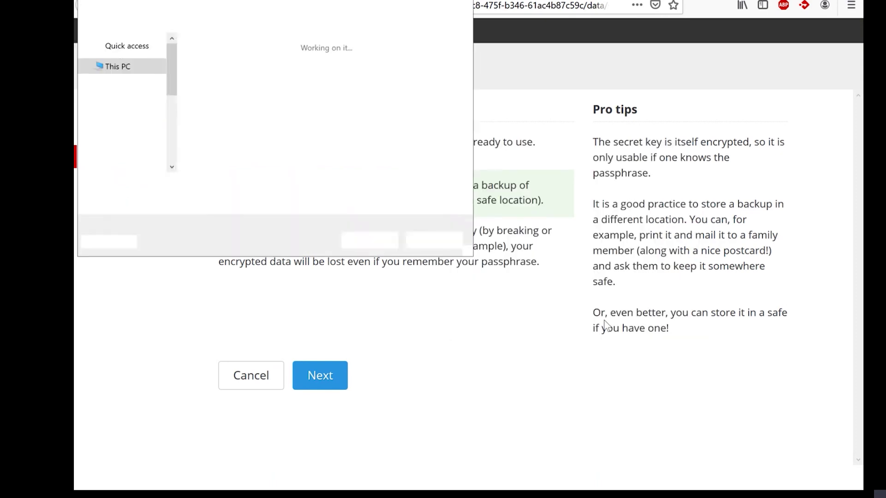
left_click(125, 76)
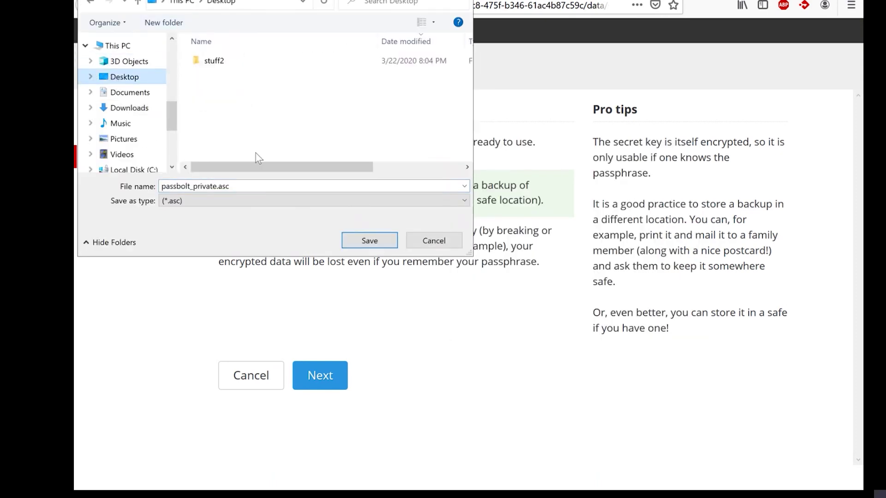
left_click(374, 247)
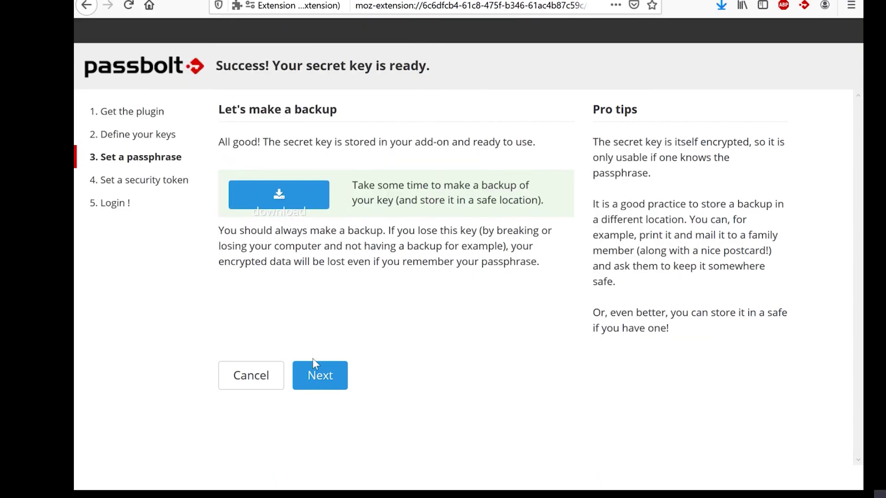
left_click(323, 381)
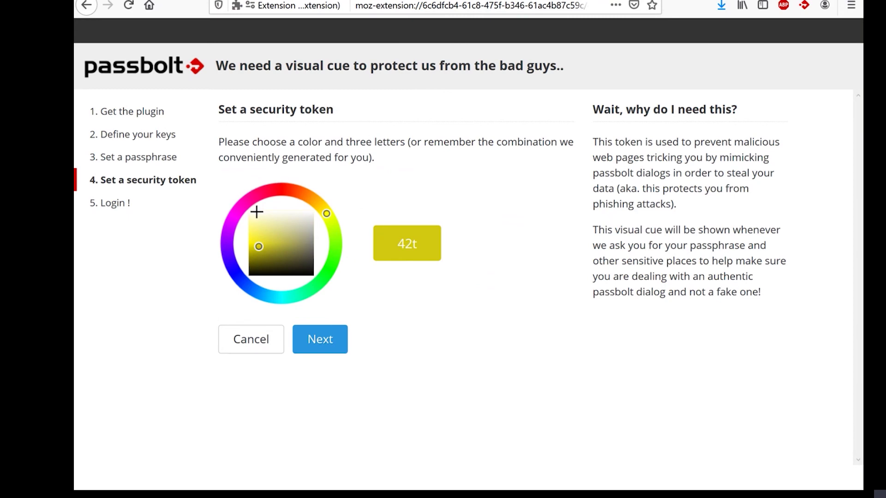
Step: Make the security token red with letters UTE and confirm it
left_click(284, 189)
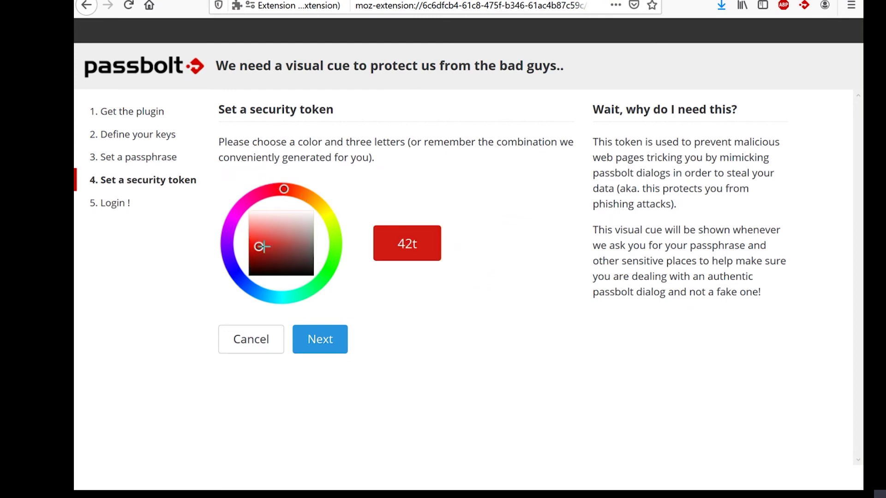
left_click_drag(431, 233, 260, 233)
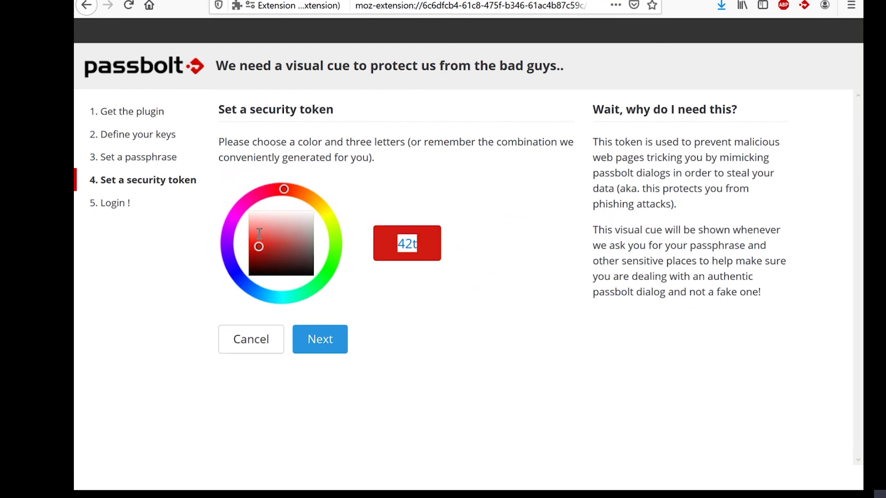
type("UTE")
left_click(318, 340)
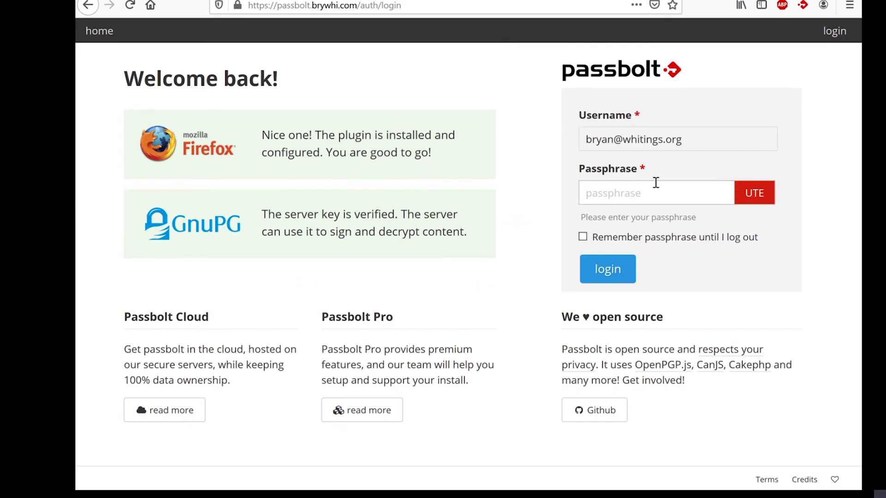
Step: Log in to Passbolt with the account passphrase to reach the empty passwords workspace
left_click(651, 193)
type("•••••••••")
key("Return")
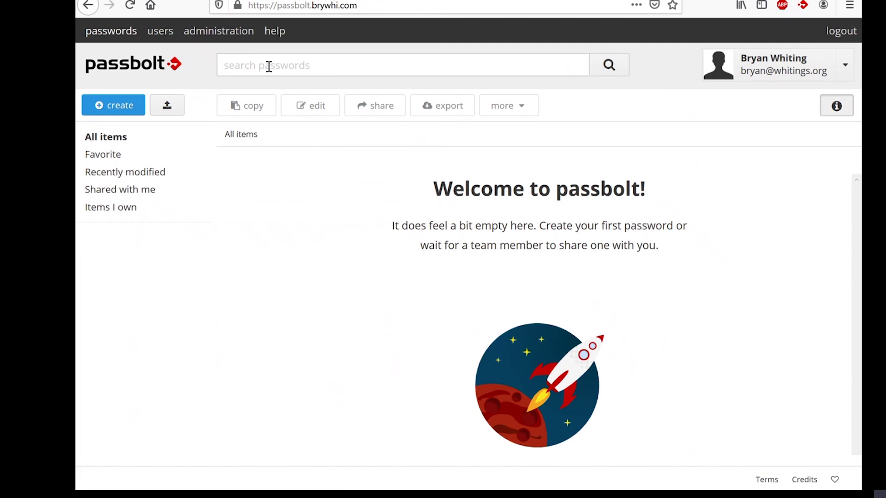
left_click(105, 111)
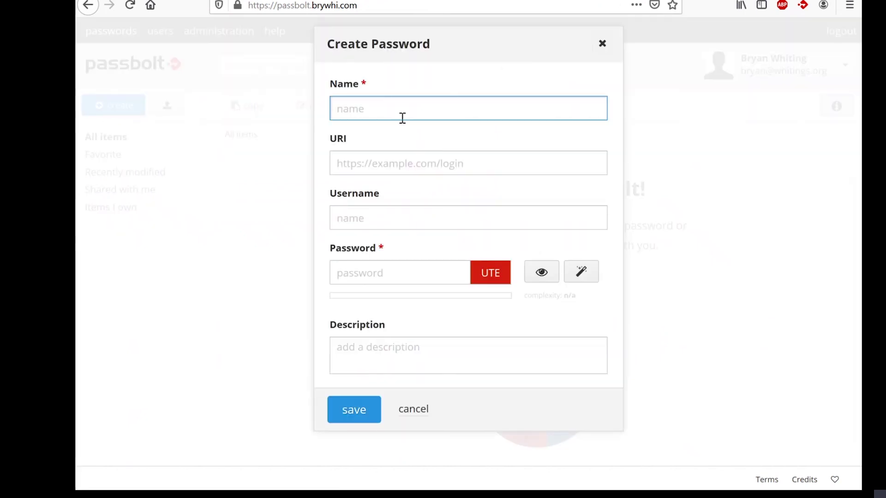
type("This is a demo")
key("Tab")
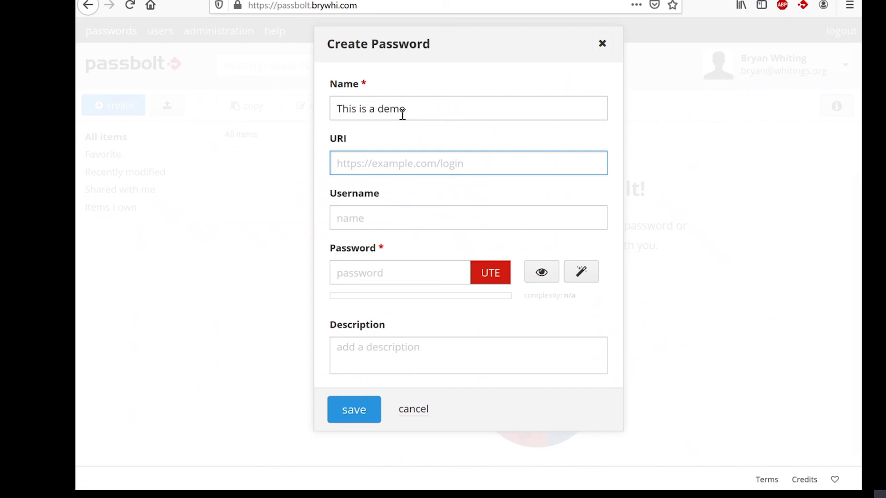
type("https")
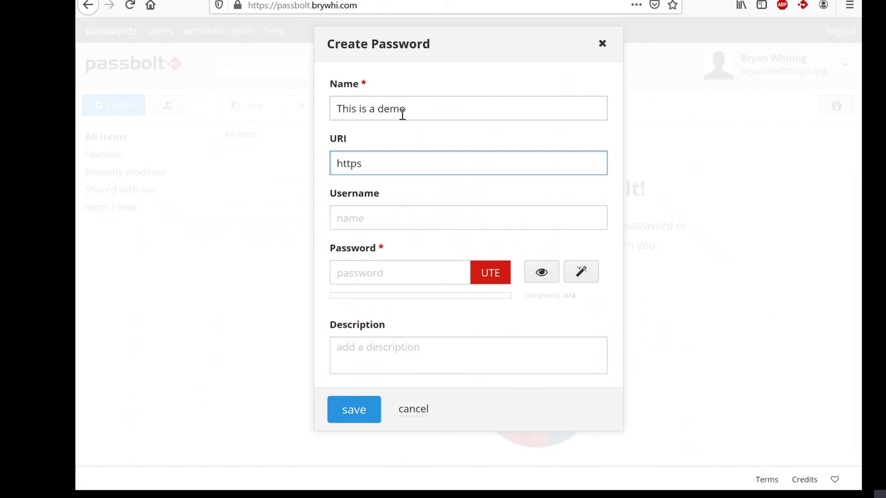
type("://google.com")
key("Tab")
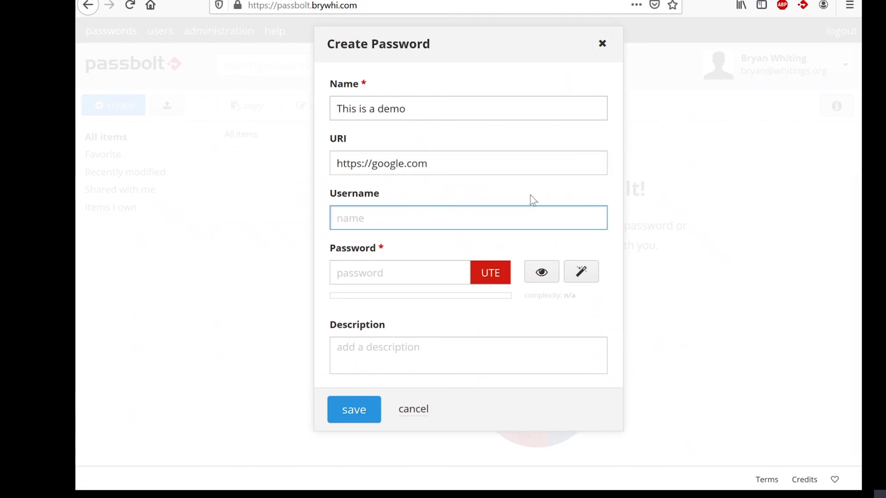
type("bryan")
key("Tab")
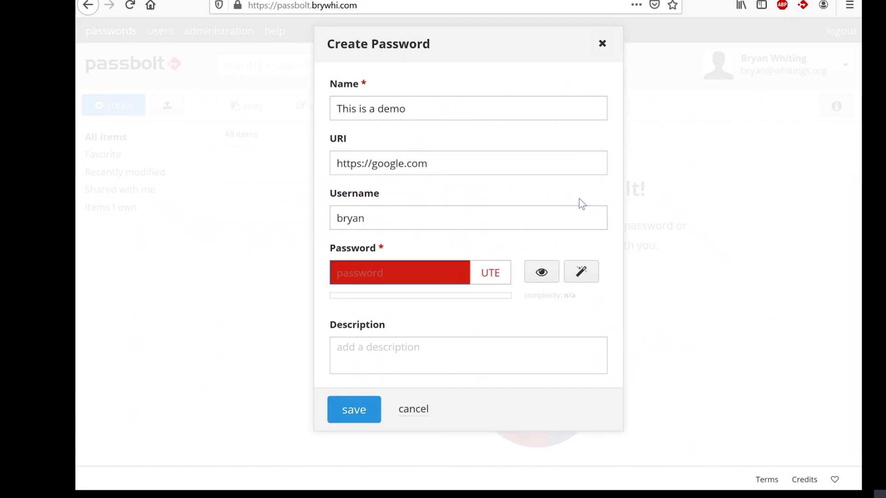
Step: Generate a very strong random password for the entry and save it
left_click(583, 279)
left_click(540, 273)
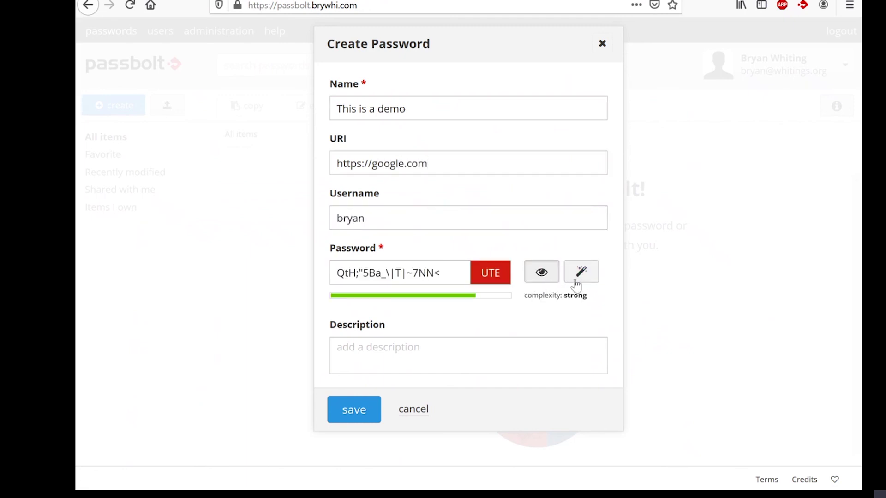
triple_click(380, 273)
left_click(584, 272)
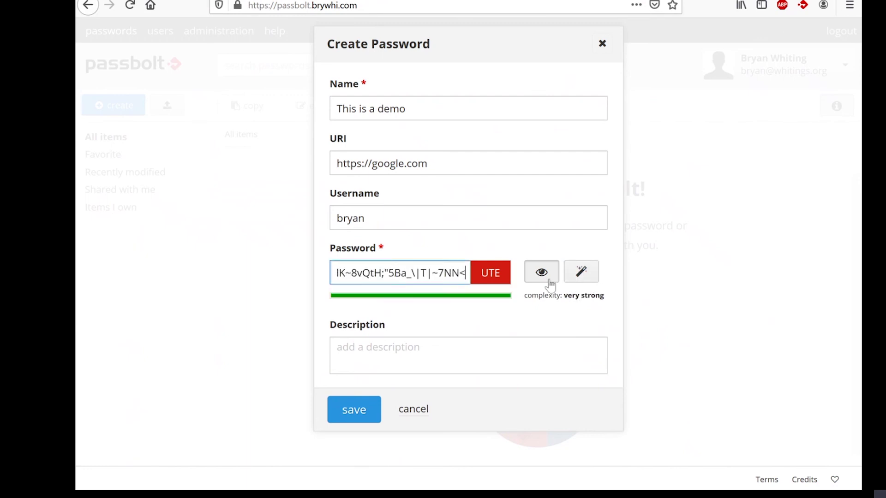
key("ctrl+a")
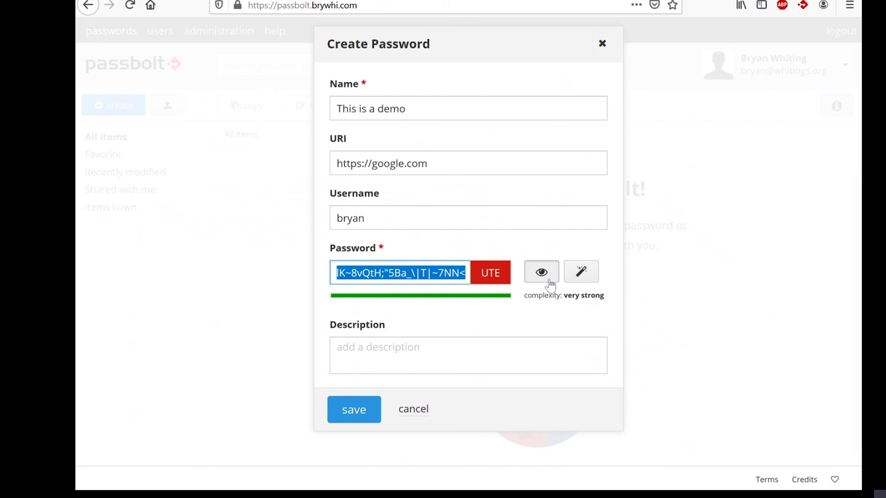
left_click(343, 411)
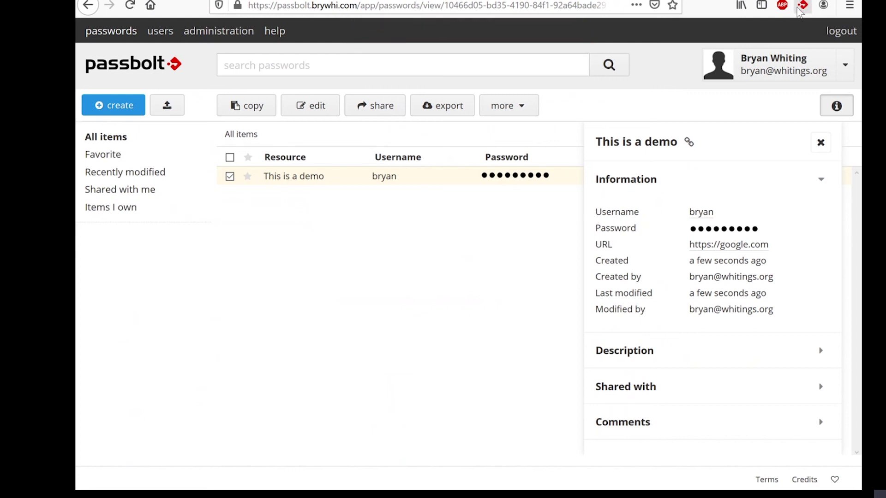
Step: Go back to the full passwords list, closing the demo entry's details sidebar
left_click(119, 33)
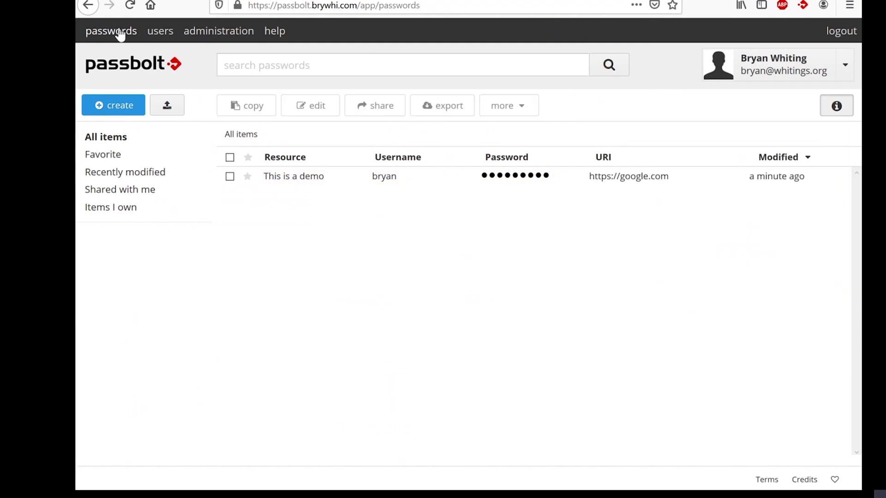